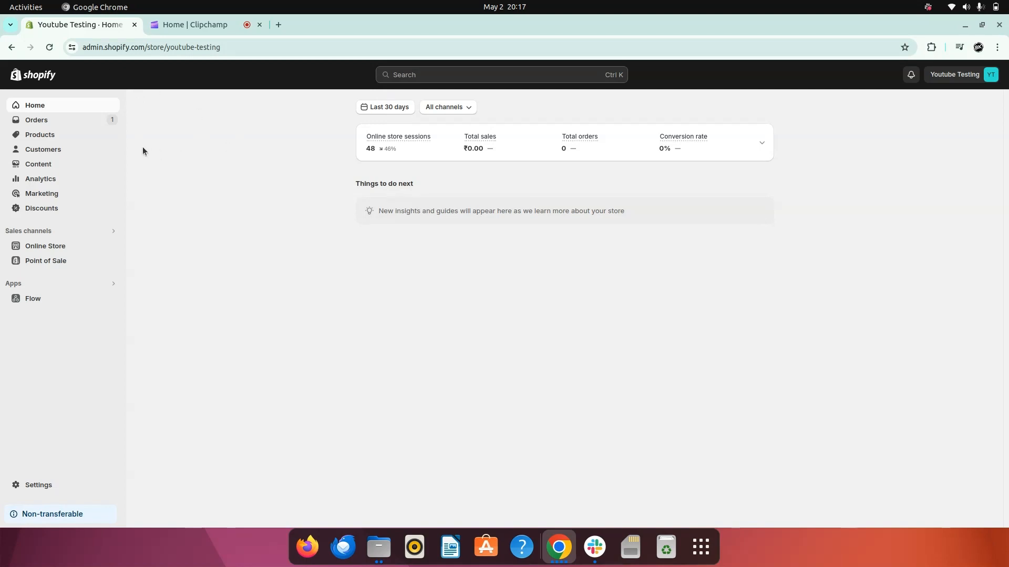
- Open The 3p Fulfilled Snowboard from the store's product list
left_click(75, 138)
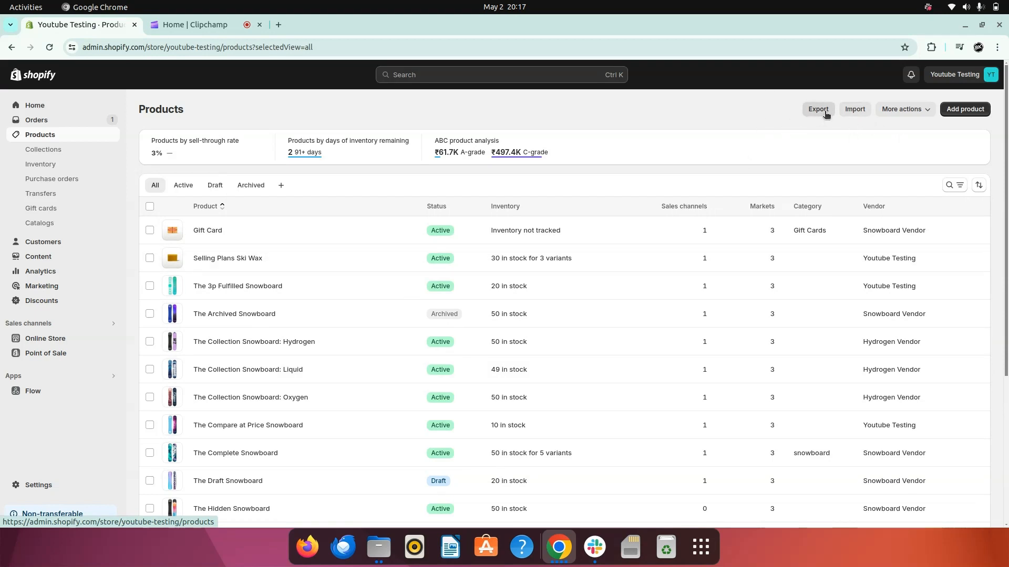
left_click(903, 109)
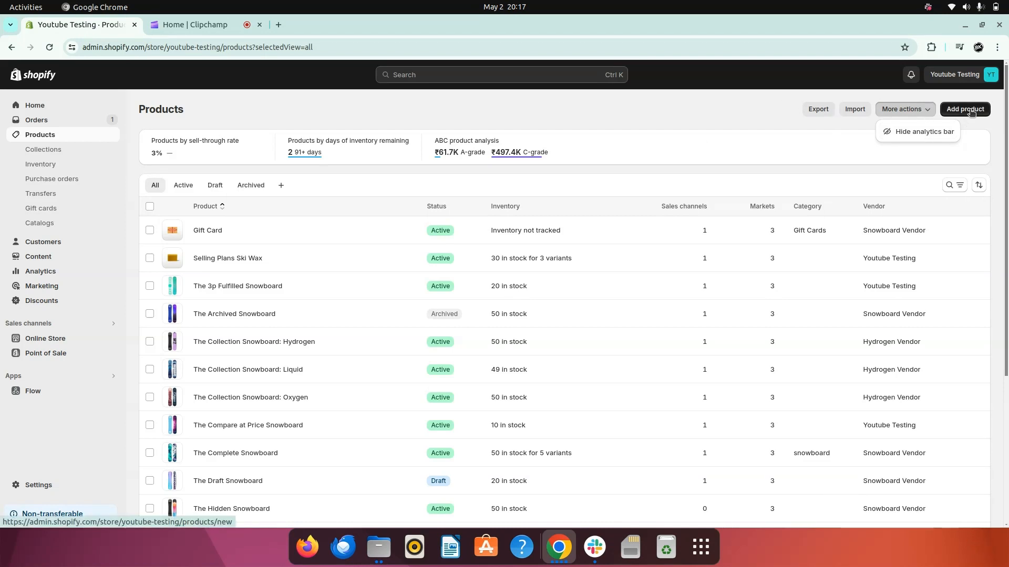
left_click(715, 105)
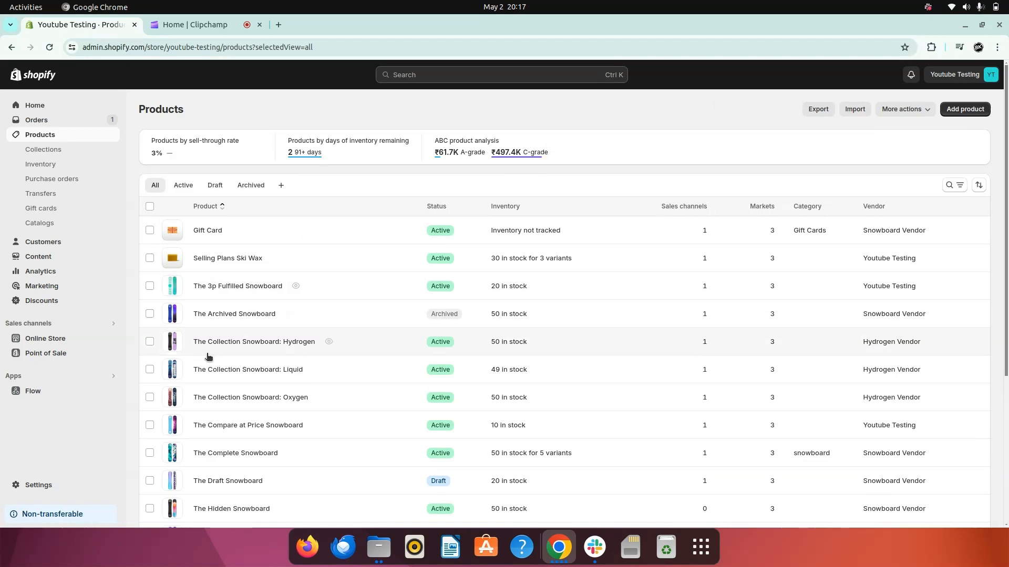
left_click(218, 287)
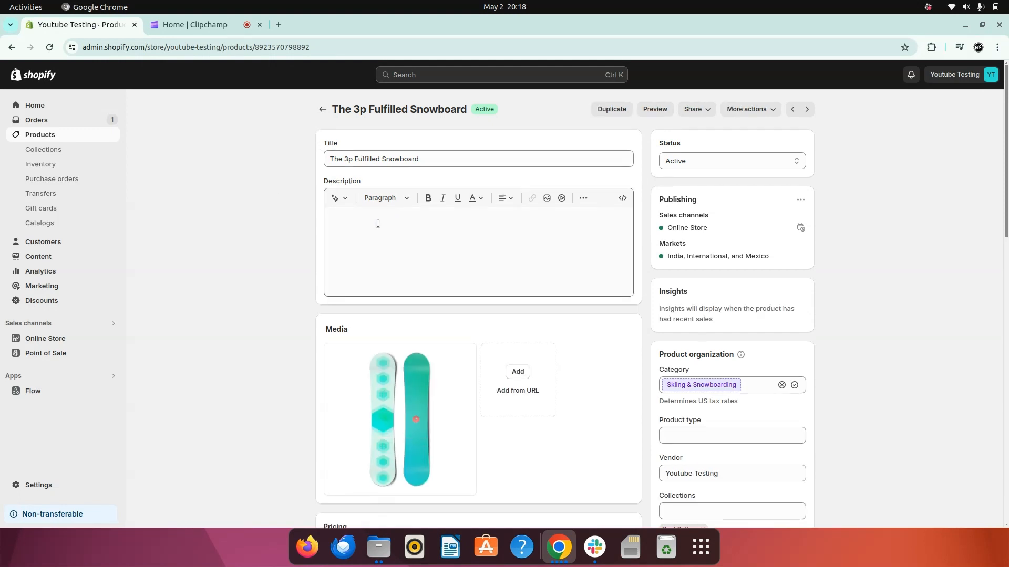
- Review the product's details, from description, media and pricing to inventory, shipping, variants, metafields and product organization
scroll(377, 223, "down", 3)
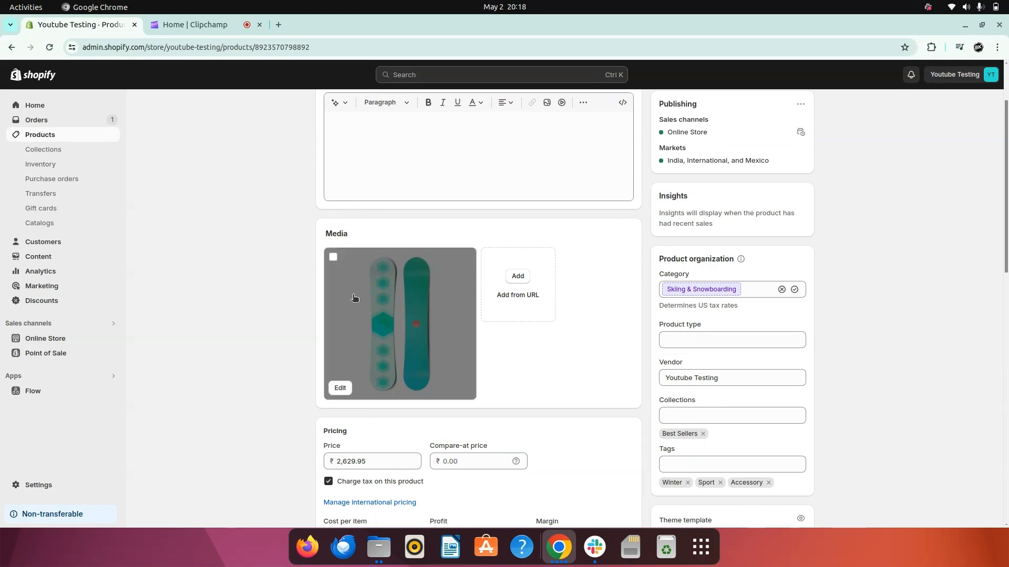
scroll(353, 297, "down", 6)
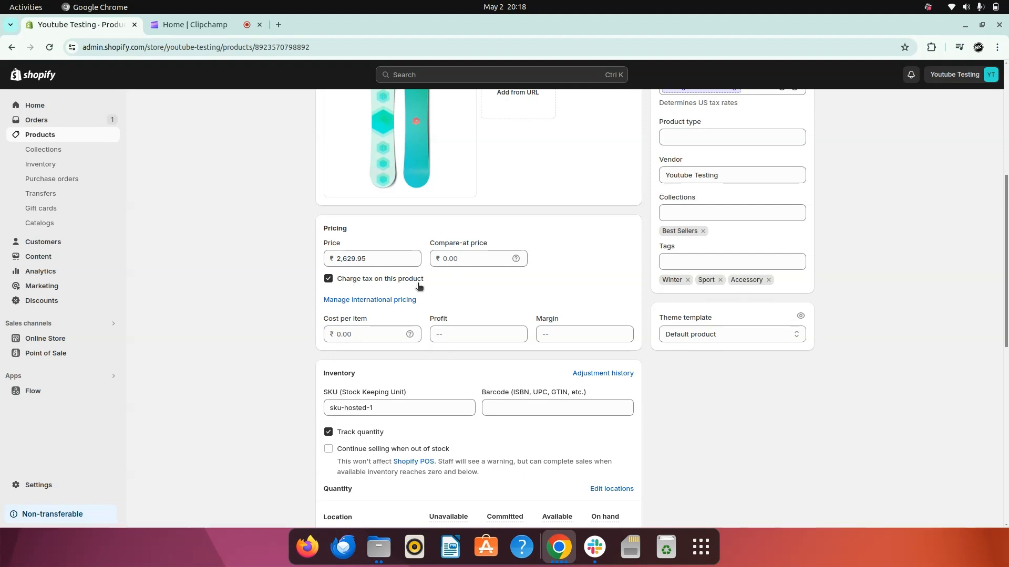
scroll(419, 287, "down", 3)
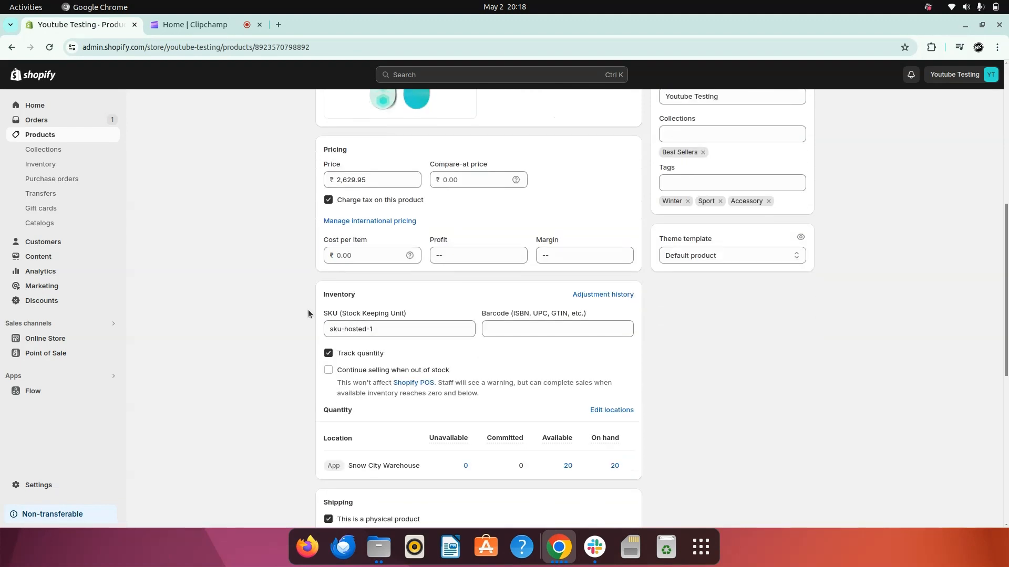
scroll(393, 348, "down", 5)
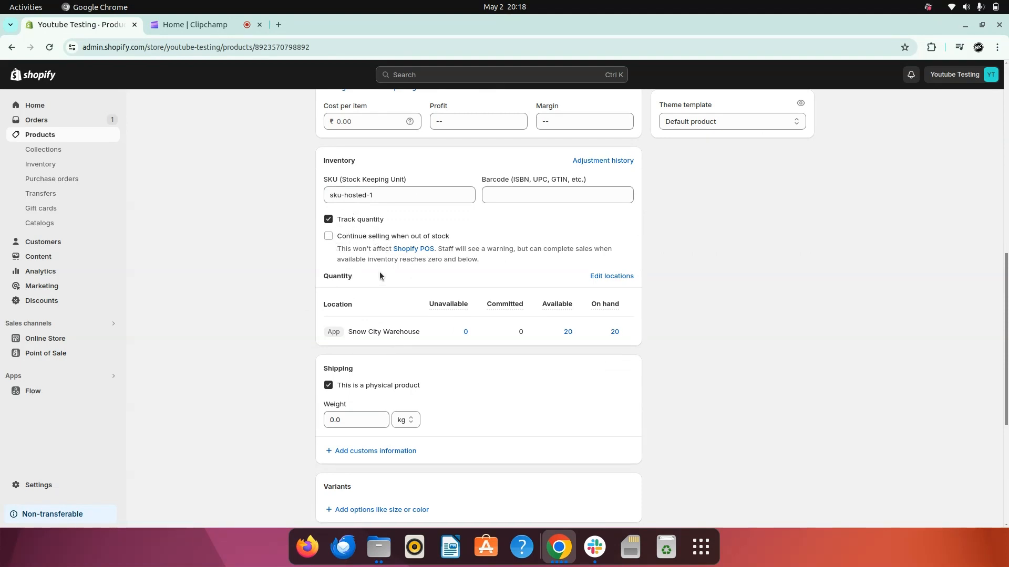
scroll(410, 329, "down", 5)
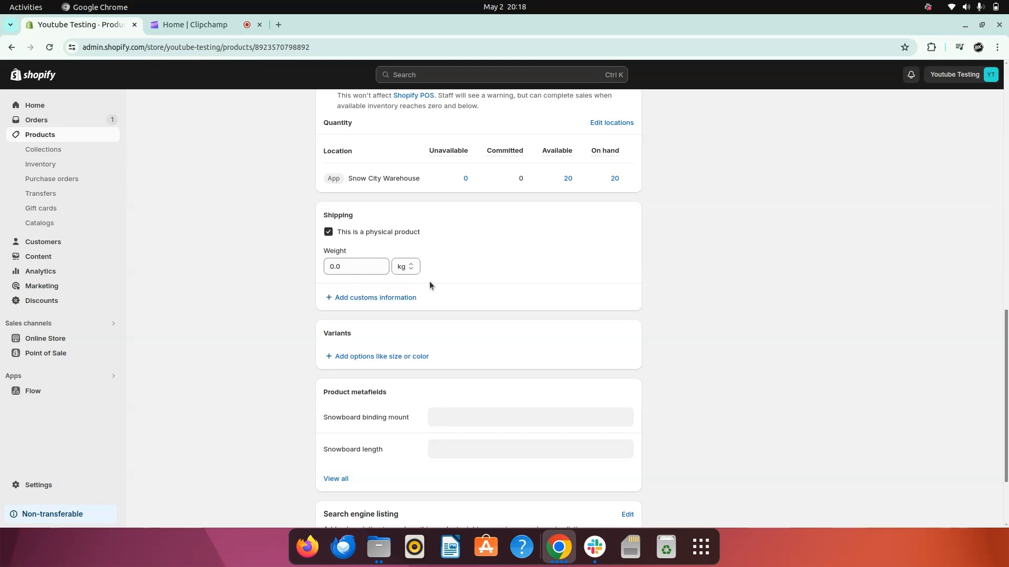
scroll(430, 283, "down", 4)
scroll(430, 284, "up", 15)
scroll(737, 261, "down", 3)
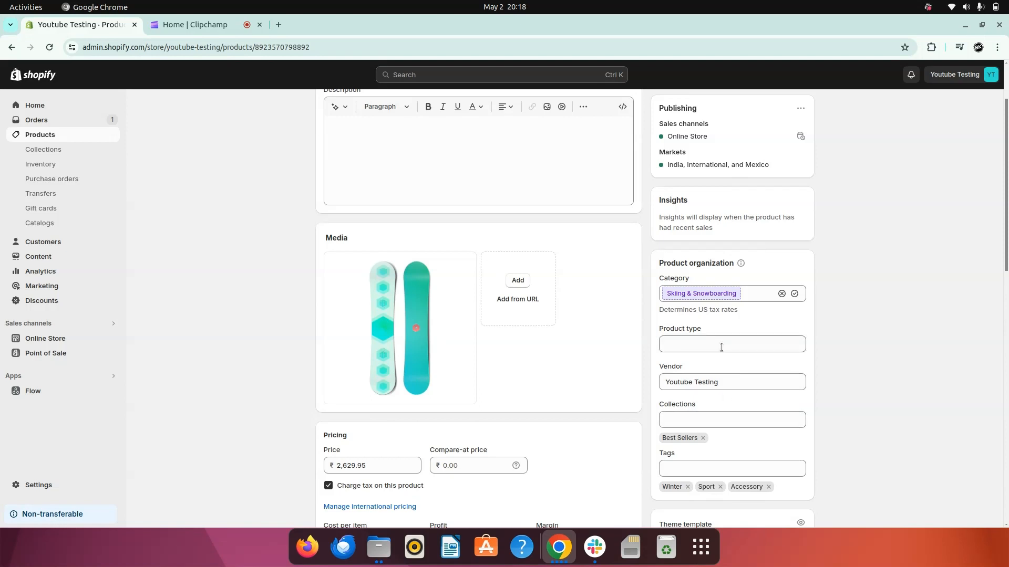
scroll(721, 347, "up", 3)
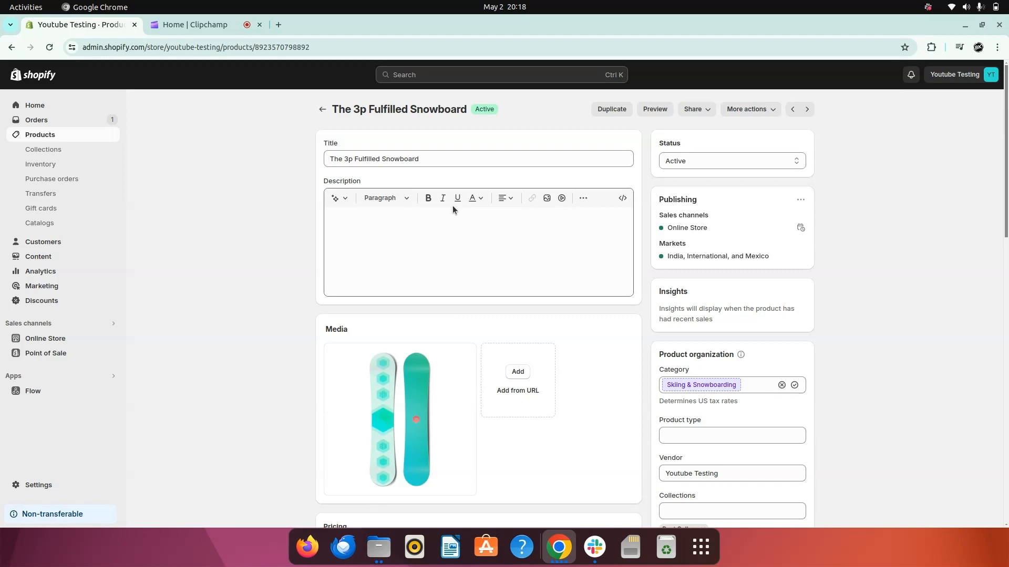
- Replace the product title with "Best Slide"
left_click(429, 154)
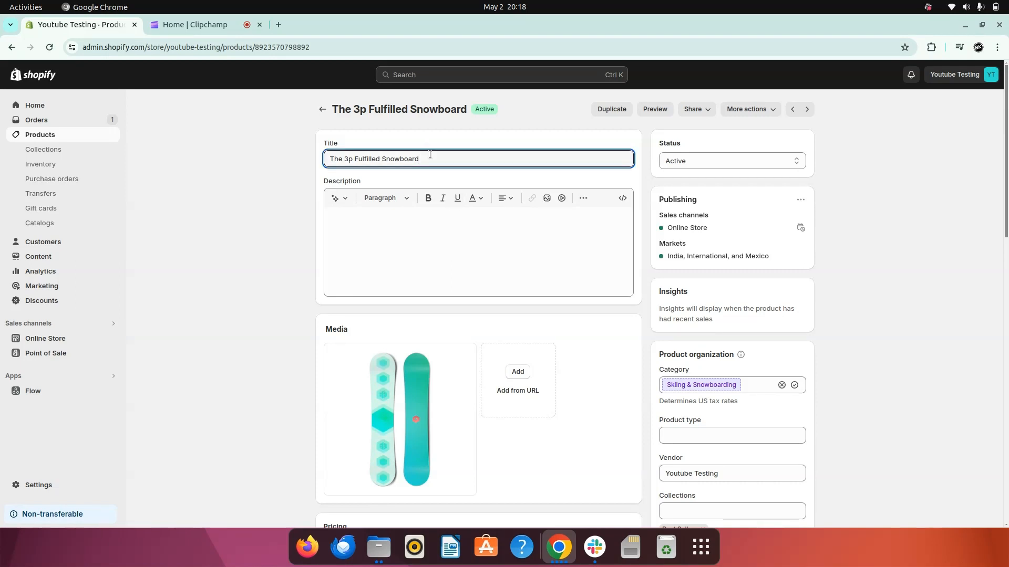
key("ctrl+a")
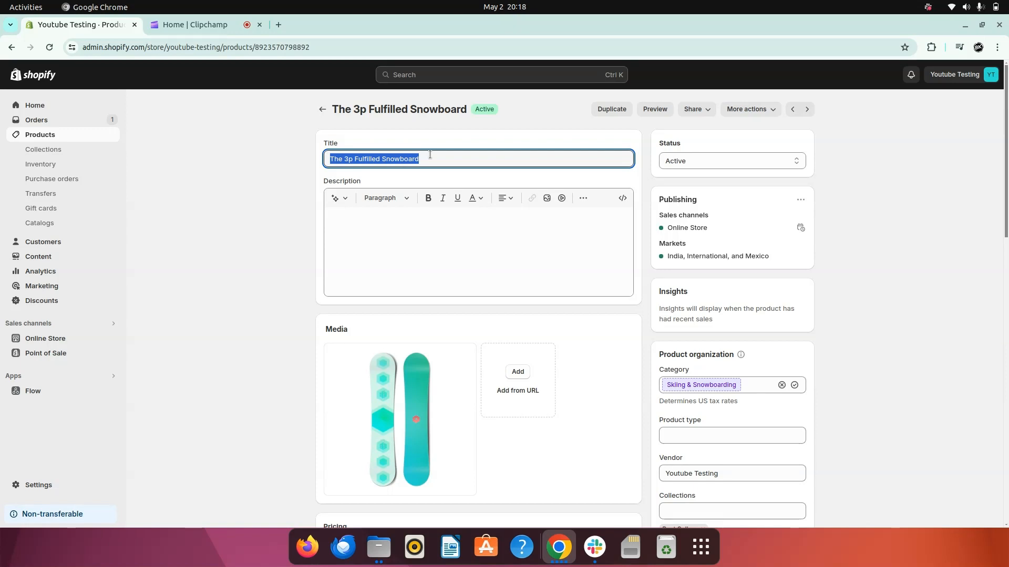
key("BackSpace")
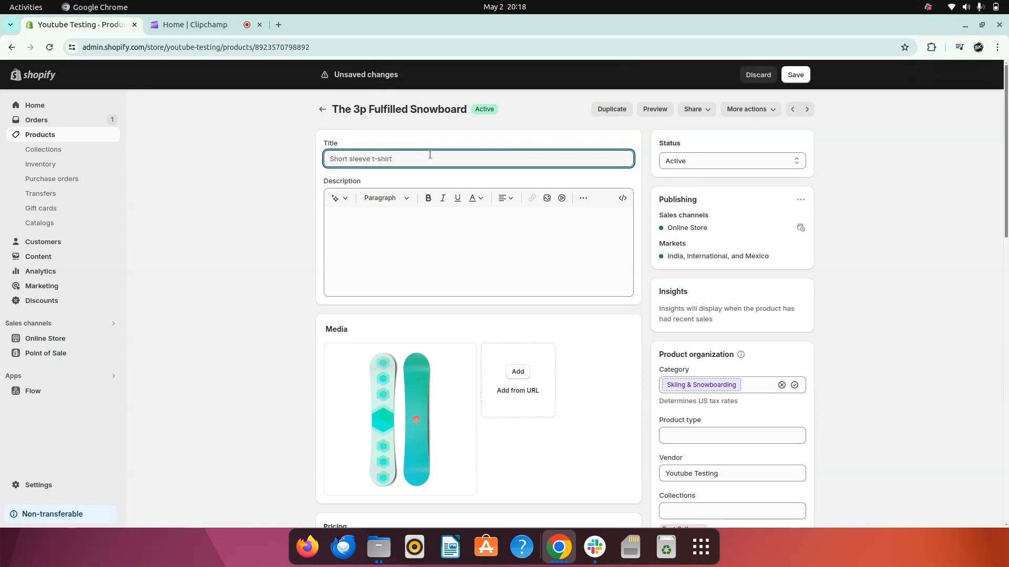
type("Best Slide")
- Enter "This is a best product" as the product description
left_click(430, 221)
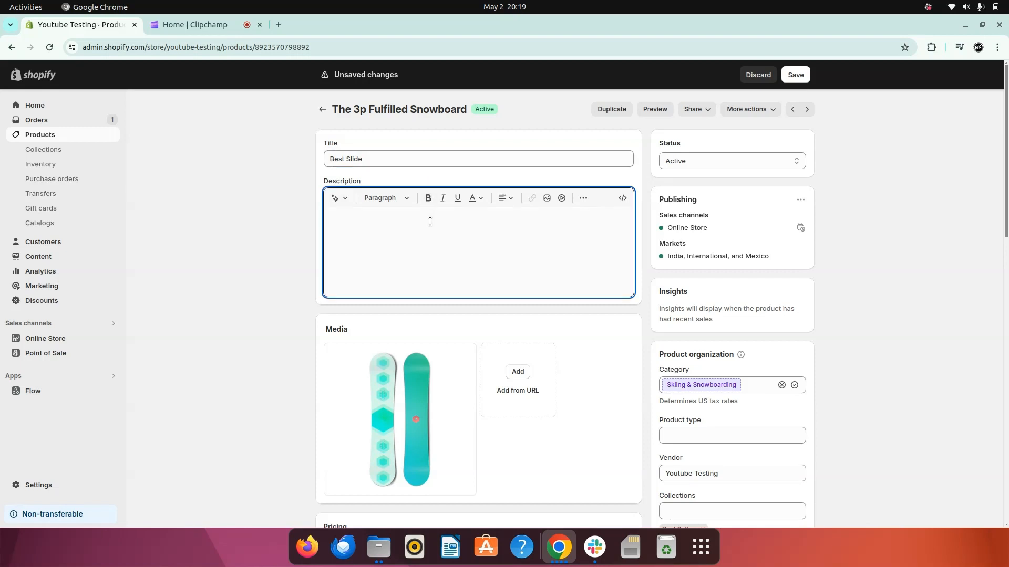
type("This is a best produ")
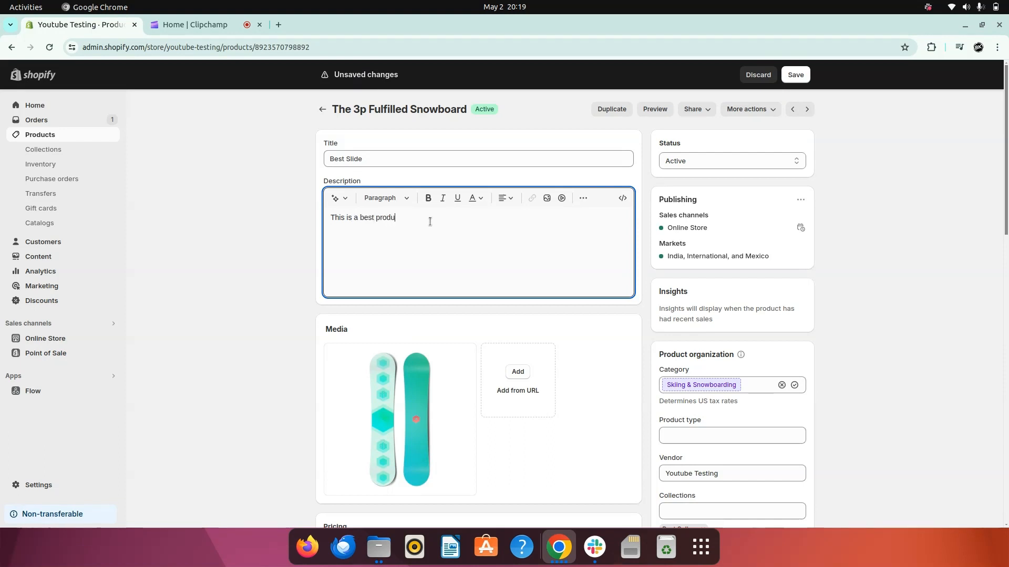
type("ct")
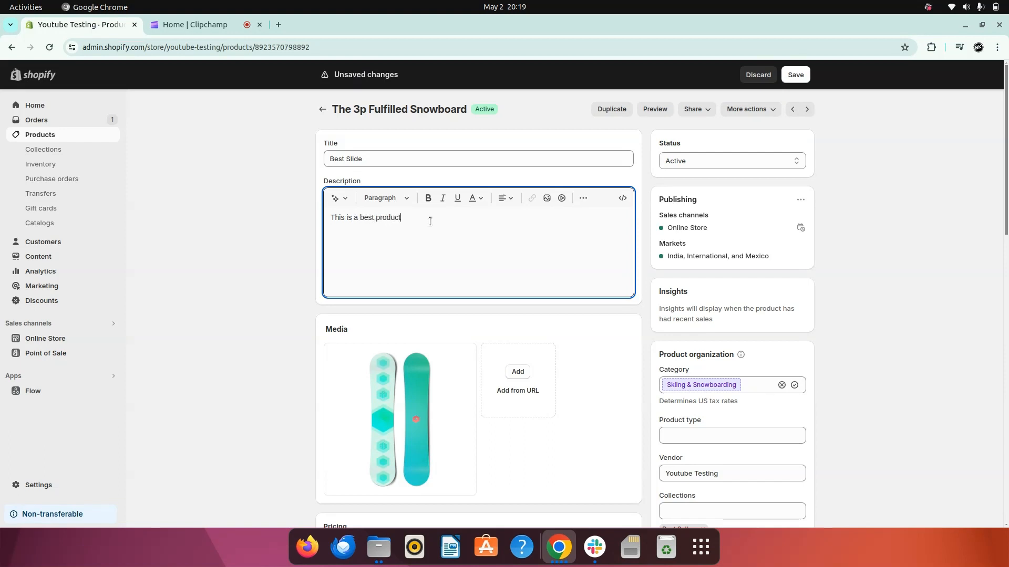
left_click(298, 337)
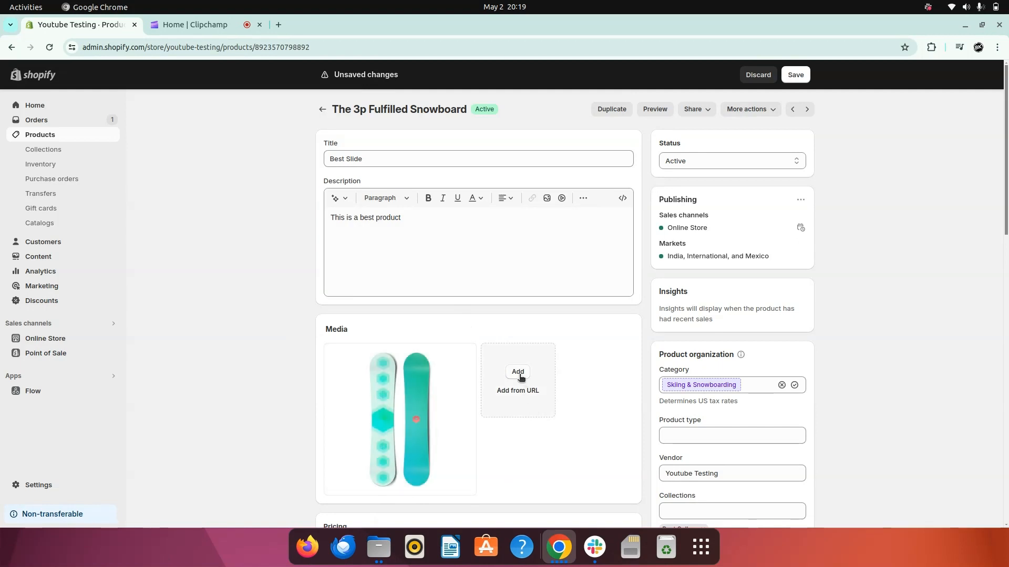
- Set the product's price to ₹1000 and its compare-at price to ₹1500
scroll(538, 445, "down", 2)
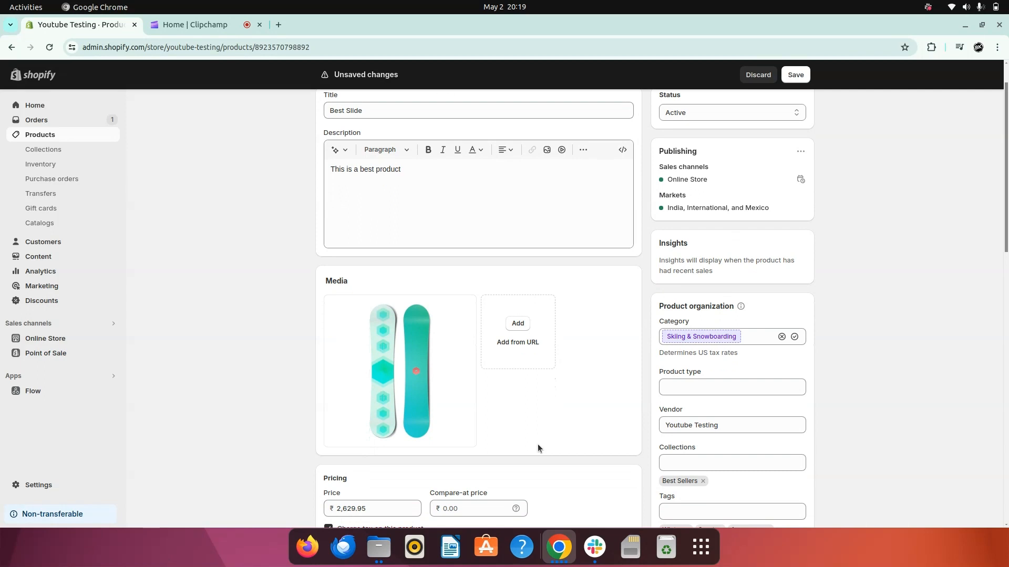
scroll(538, 443, "down", 3)
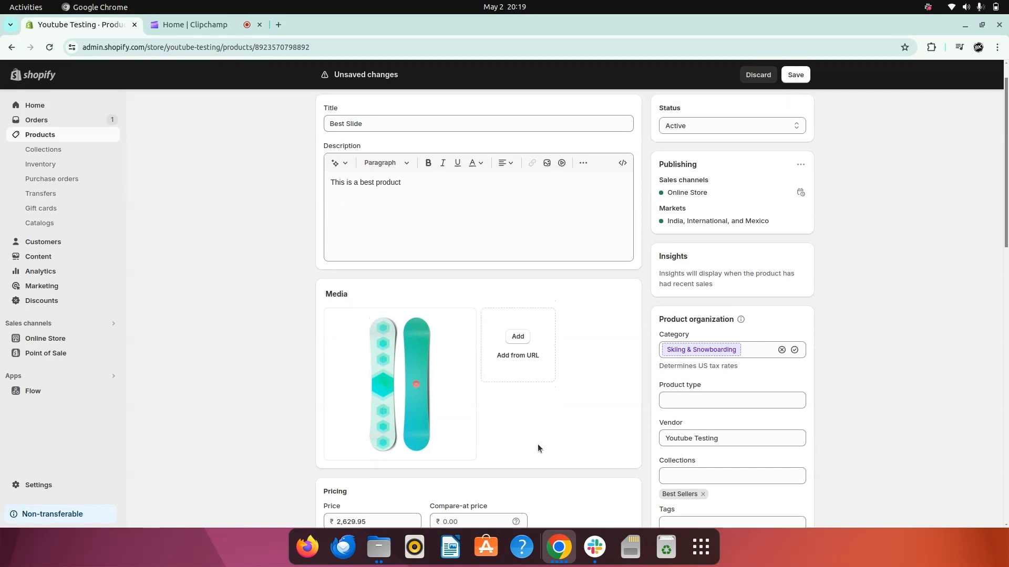
triple_click(384, 354)
key("ctrl+c")
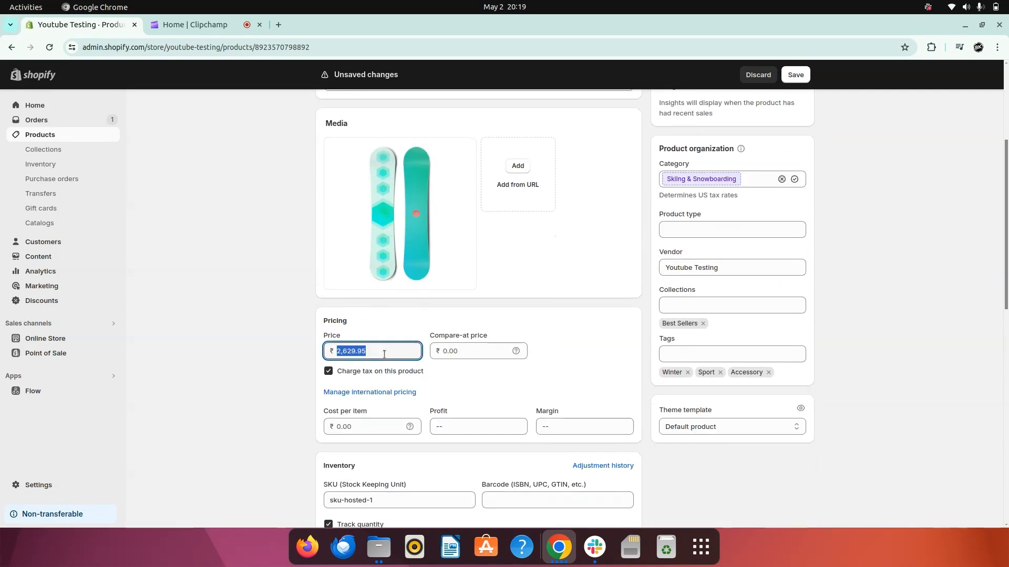
key("BackSpace")
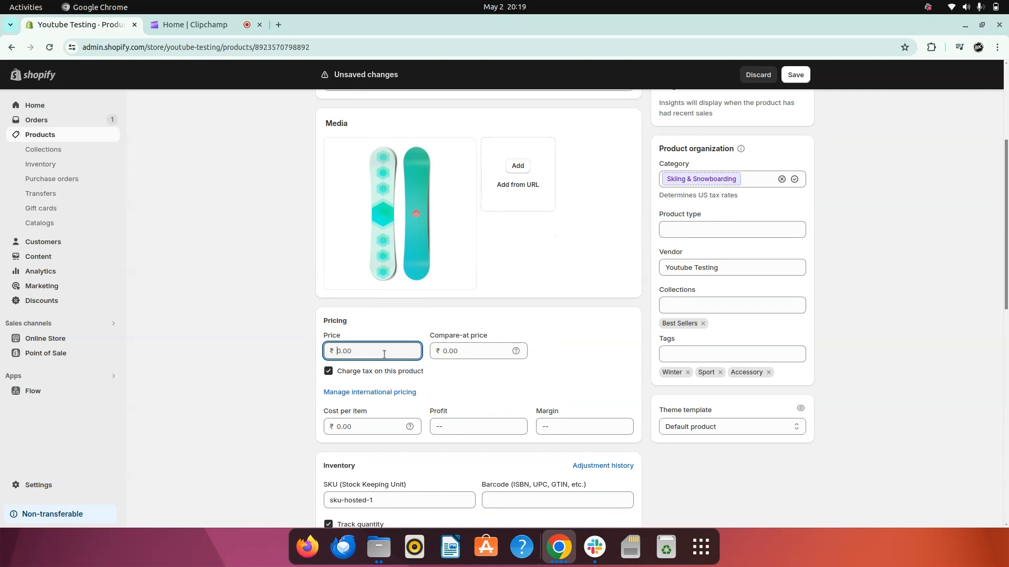
type("1000")
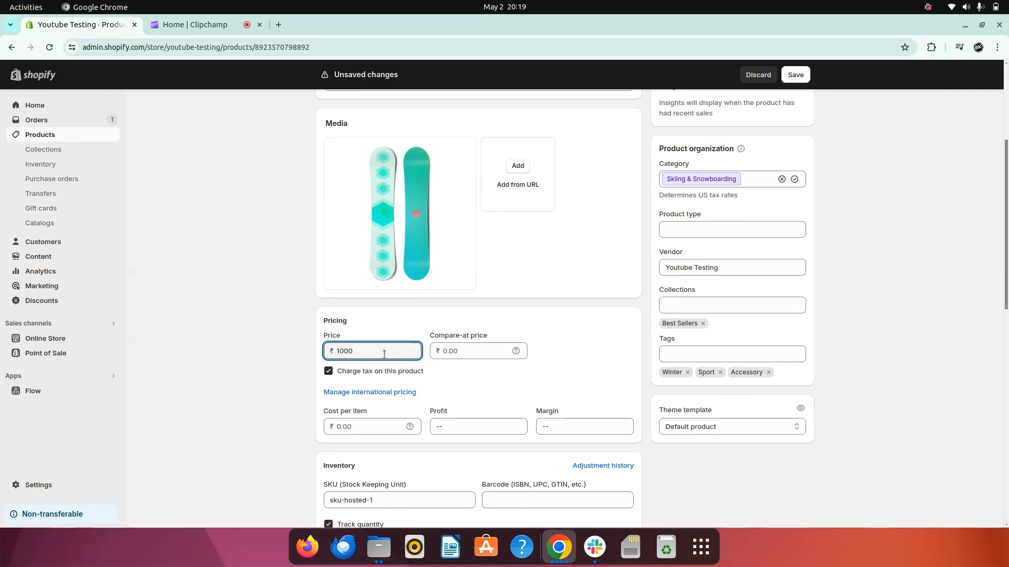
key("Tab")
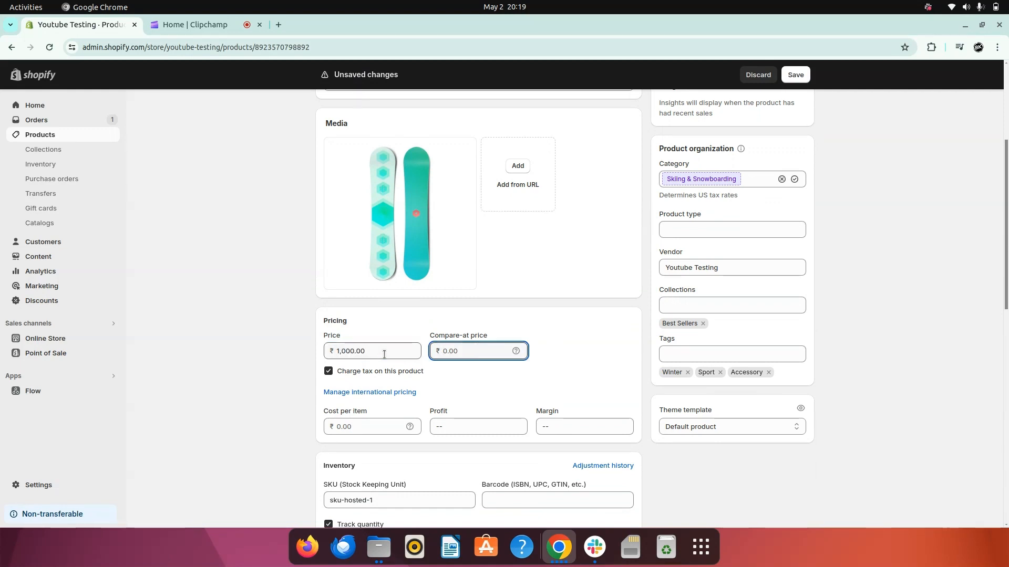
type("1500")
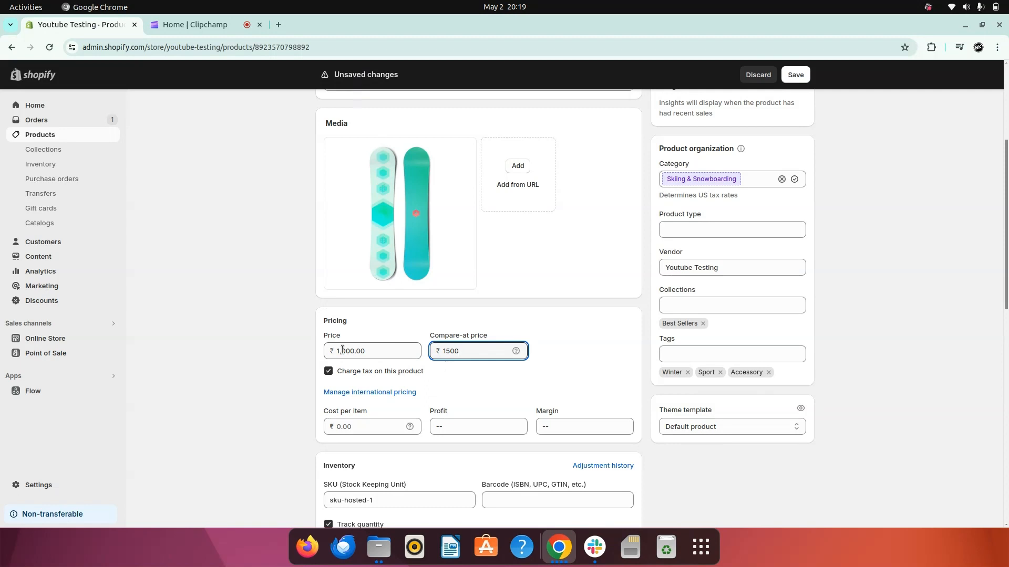
- Turn off charging tax on this product and set the cost per item to ₹500
scroll(342, 351, "down", 2)
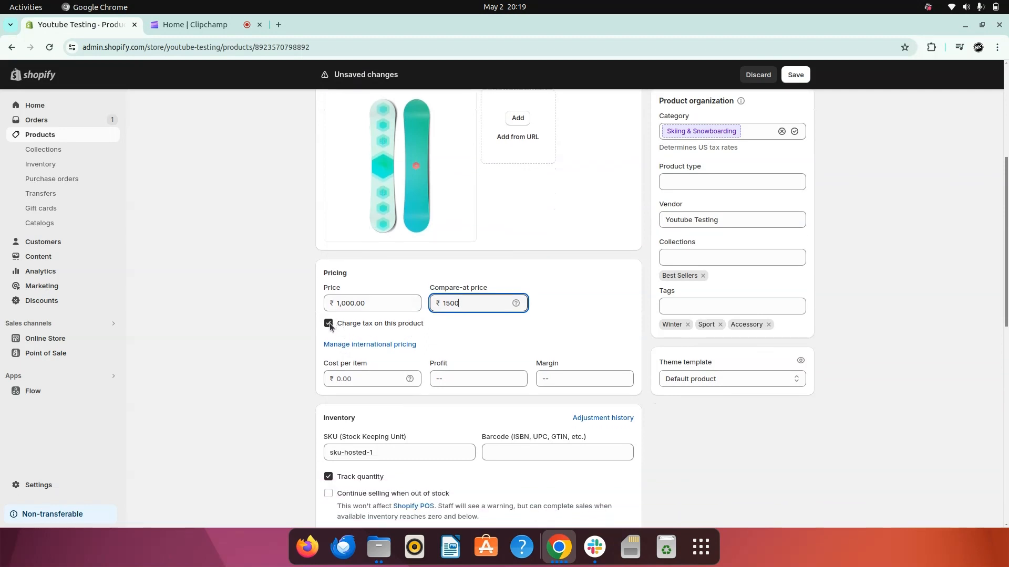
left_click(328, 324)
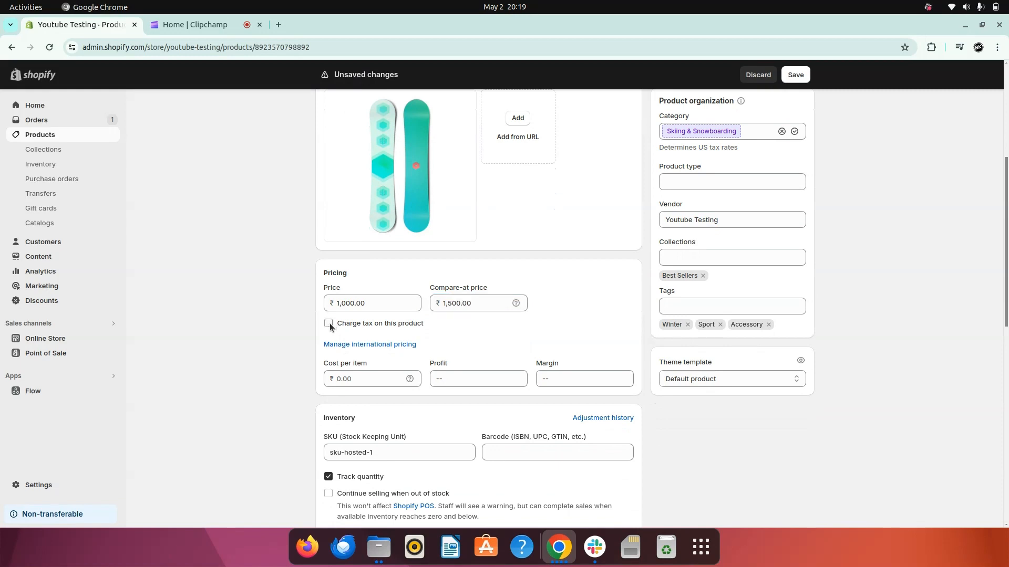
scroll(330, 326, "down", 2)
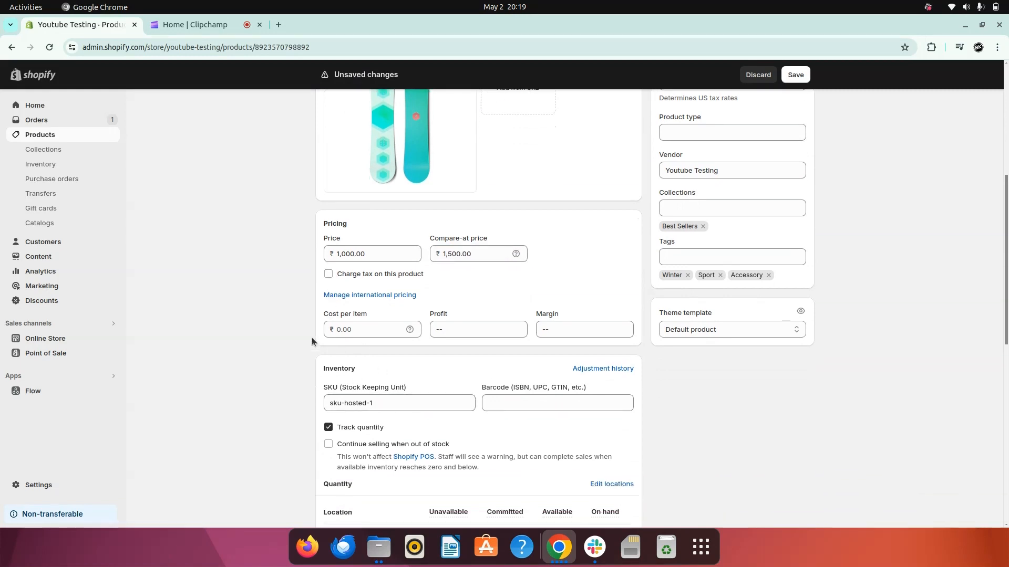
left_click(375, 331)
key("ctrl+v")
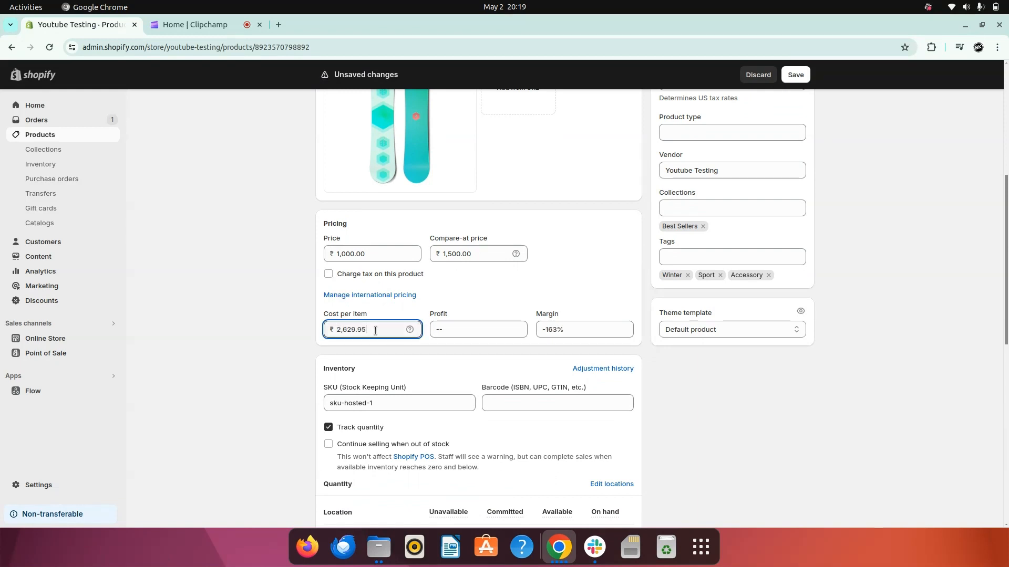
key("ctrl+a")
key("BackSpace")
type("500")
left_click(257, 346)
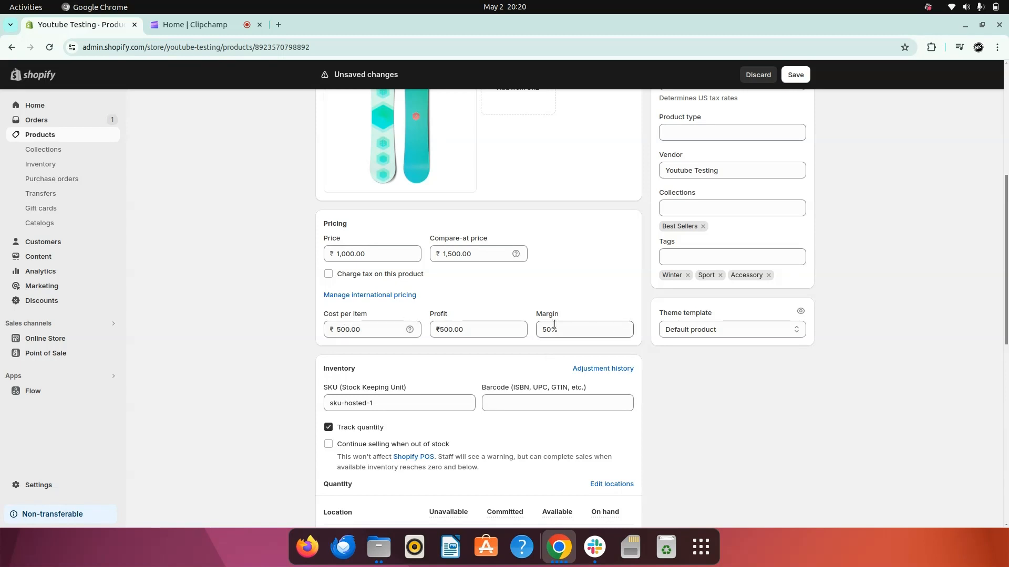
- Replace the product's SKU with HGHHG565465 in the inventory details
scroll(452, 358, "down", 1)
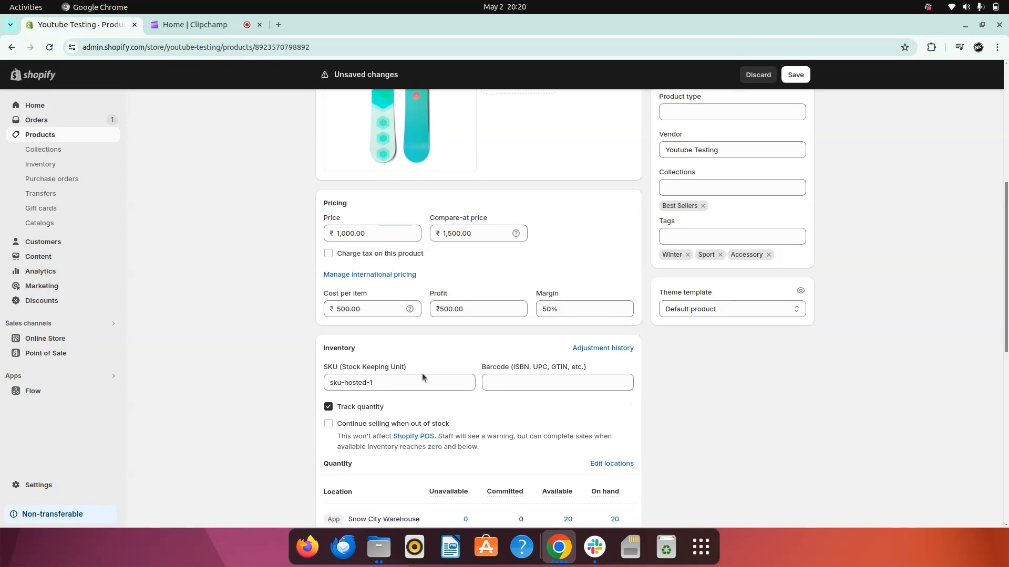
left_click(410, 383)
key("BackSpace")
key("BackSpace")
key("BackSpace")
key("BackSpace")
key("BackSpace")
key("BackSpace")
key("BackSpace")
key("BackSpace")
key("BackSpace")
key("BackSpace")
key("BackSpace")
key("BackSpace")
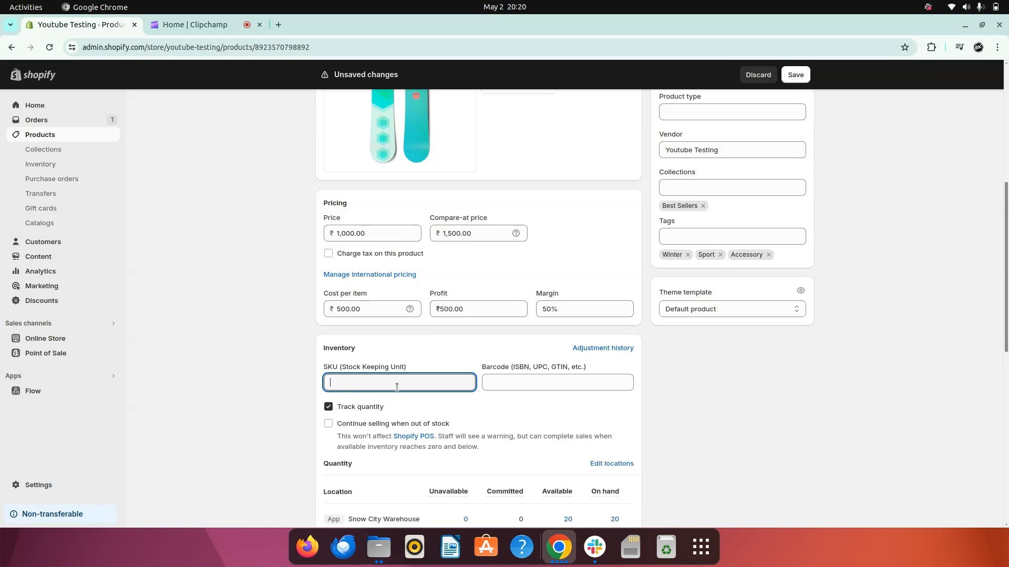
type("HGHHG565465")
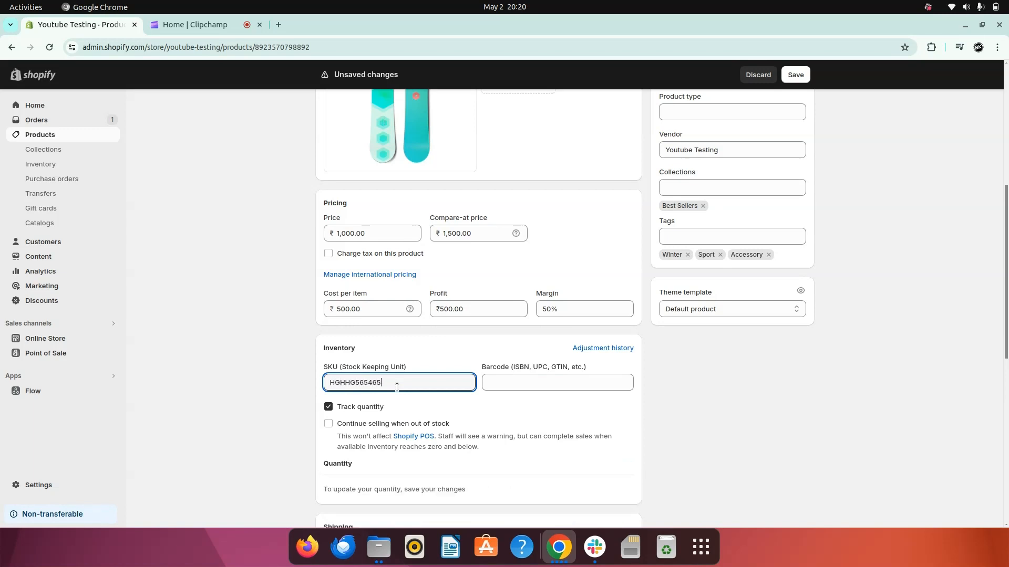
left_click(293, 370)
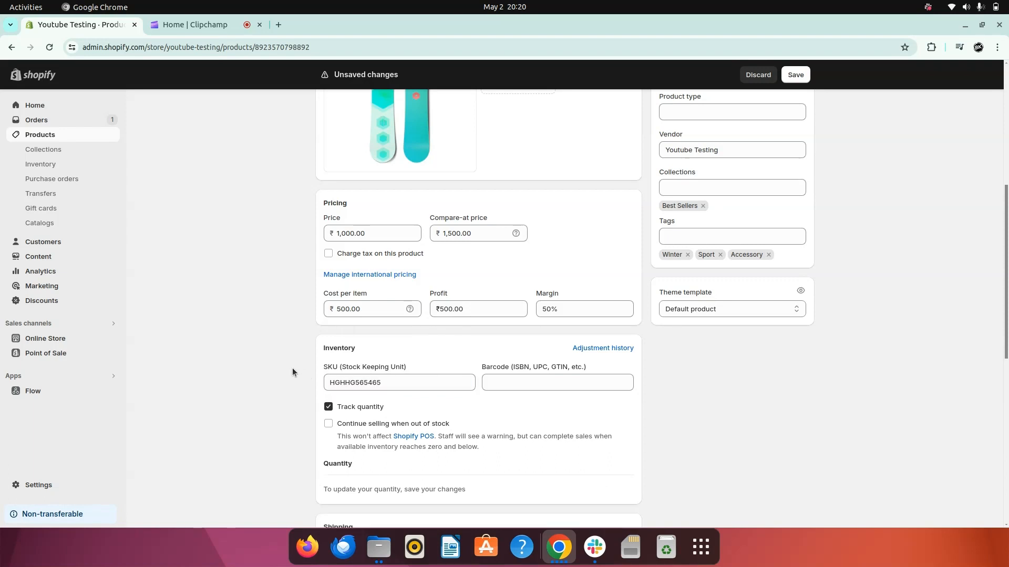
scroll(369, 389, "down", 1)
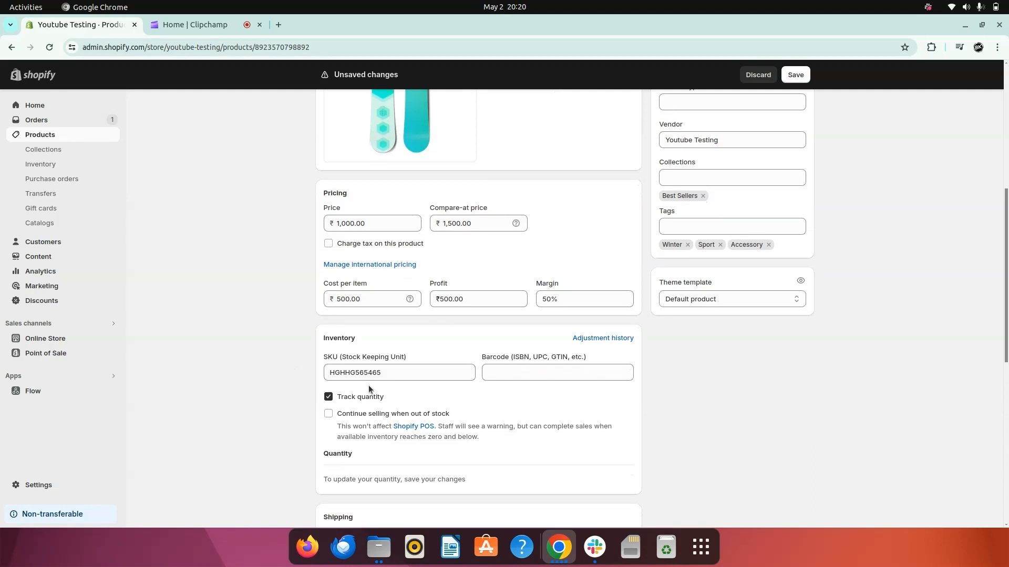
- Turn off quantity tracking for the product in the inventory details
scroll(401, 388, "down", 5)
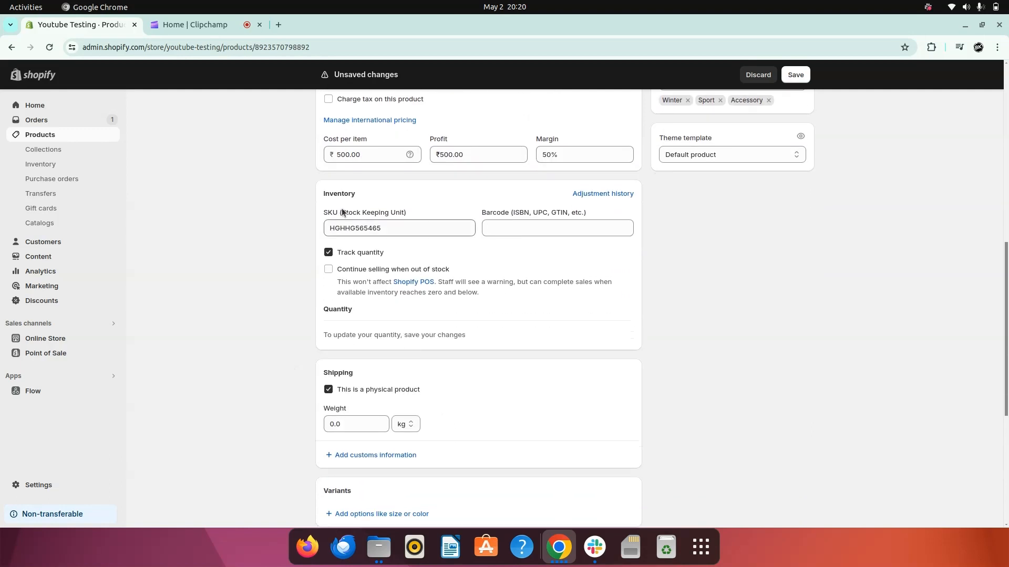
left_click(329, 256)
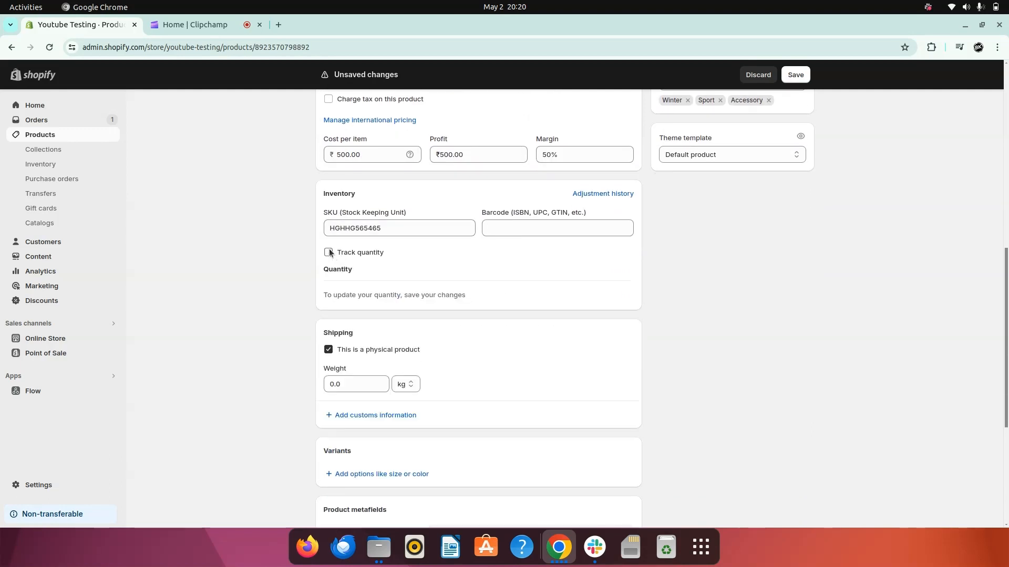
left_click(345, 254)
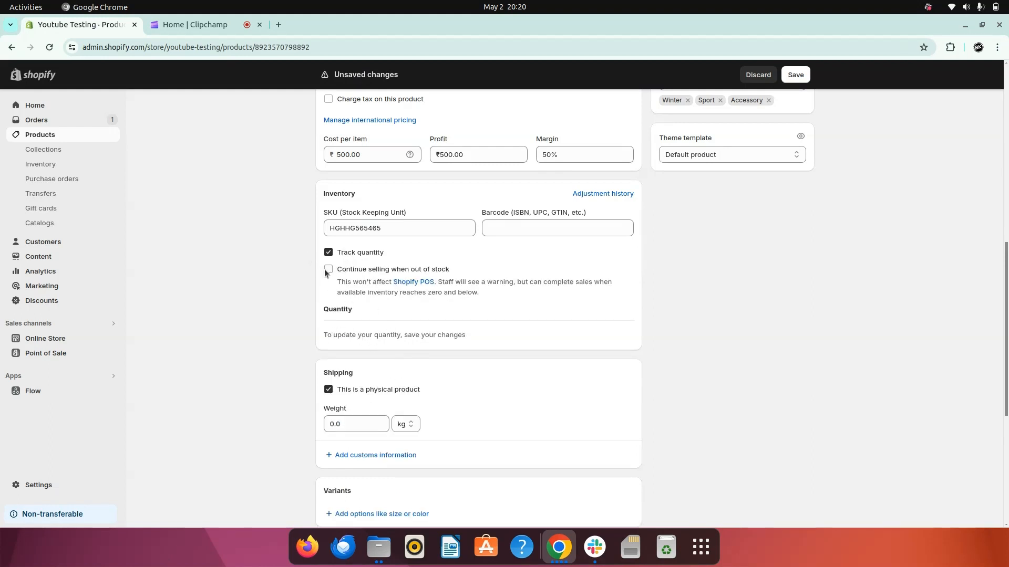
left_click(329, 253)
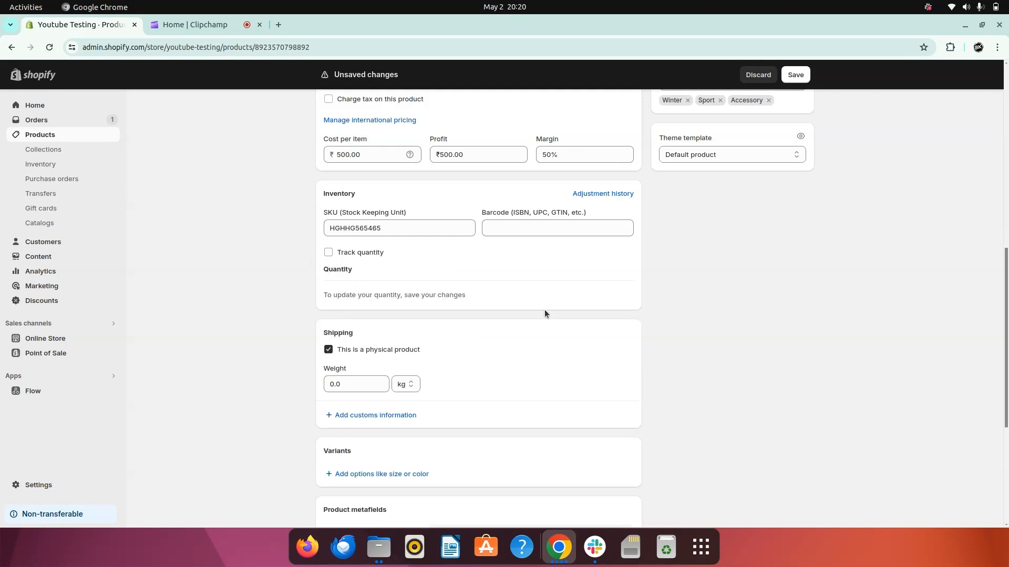
- Keep the item marked as a physical product and set its shipping weight to 1 kg
scroll(545, 310, "down", 4)
scroll(544, 310, "up", 2)
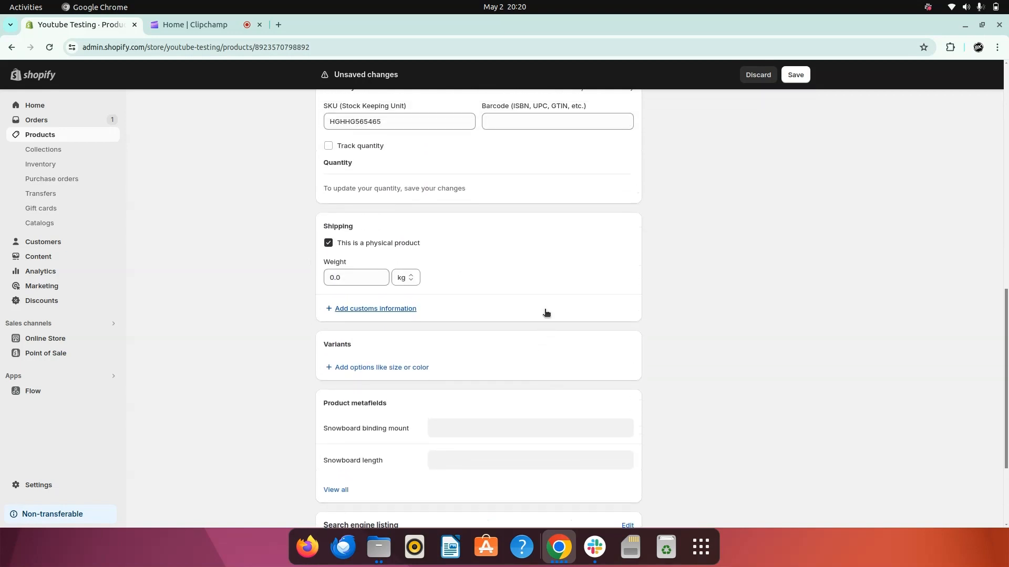
left_click(328, 245)
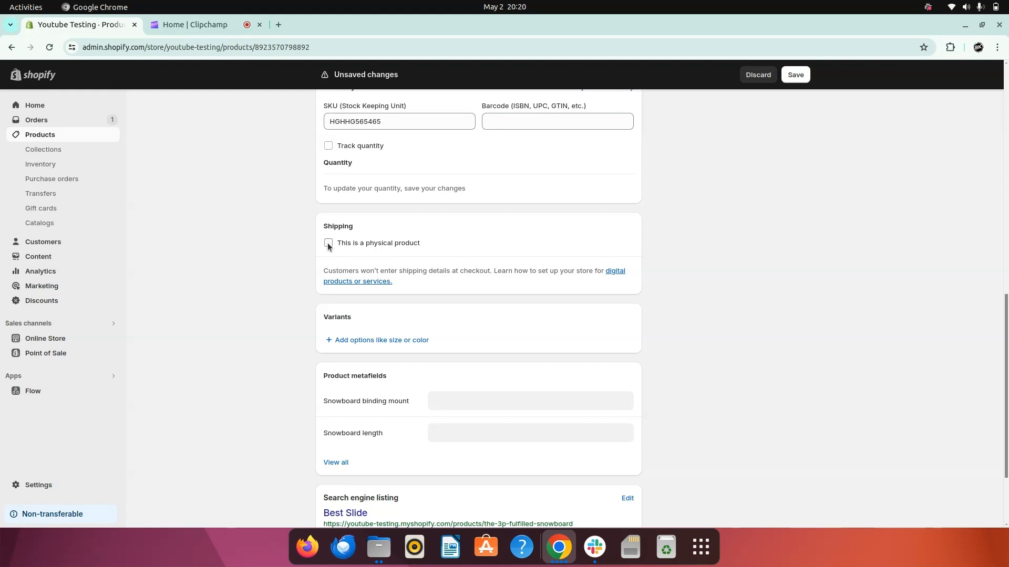
left_click(328, 245)
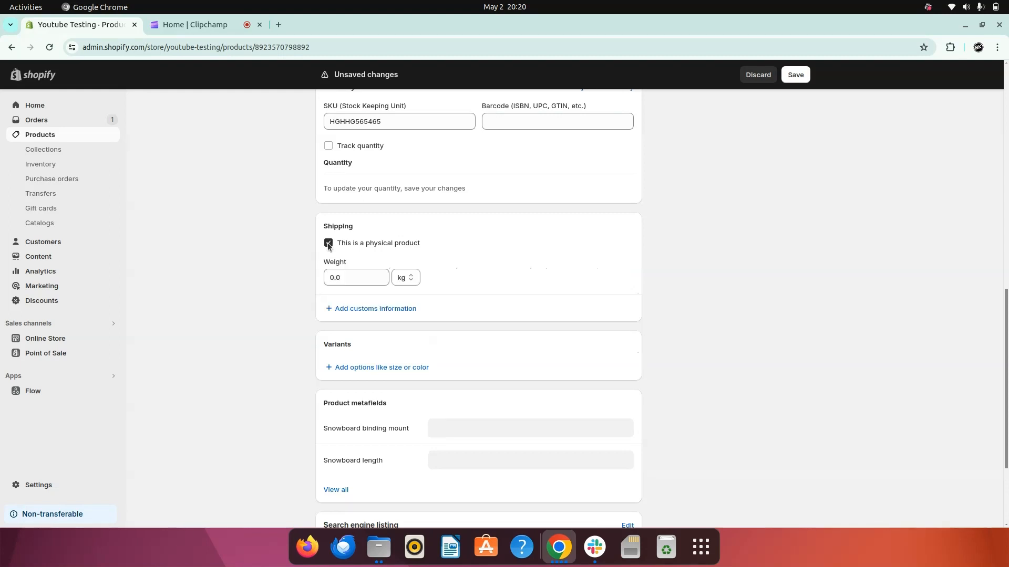
left_click(363, 277)
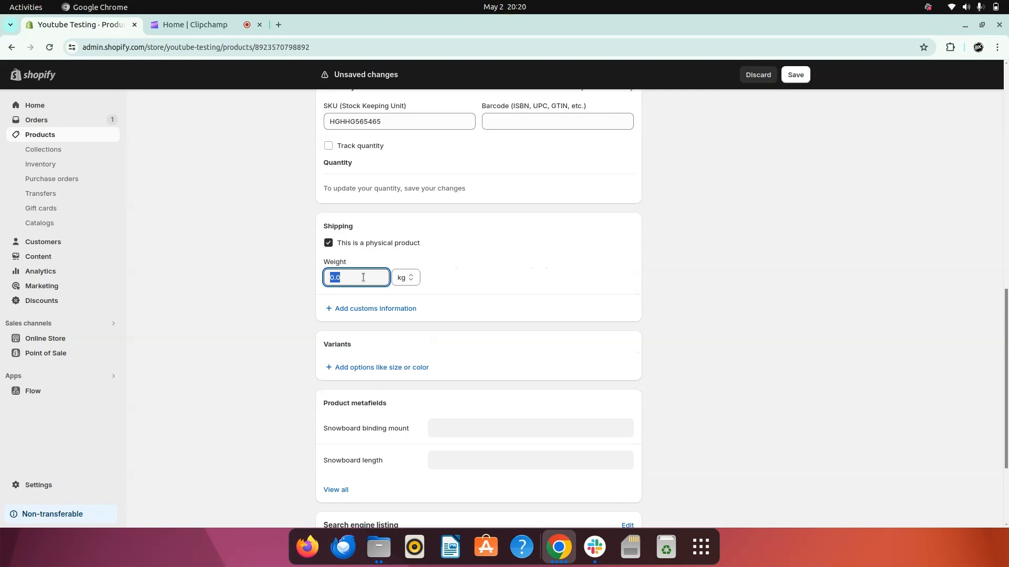
type("1")
left_click(540, 258)
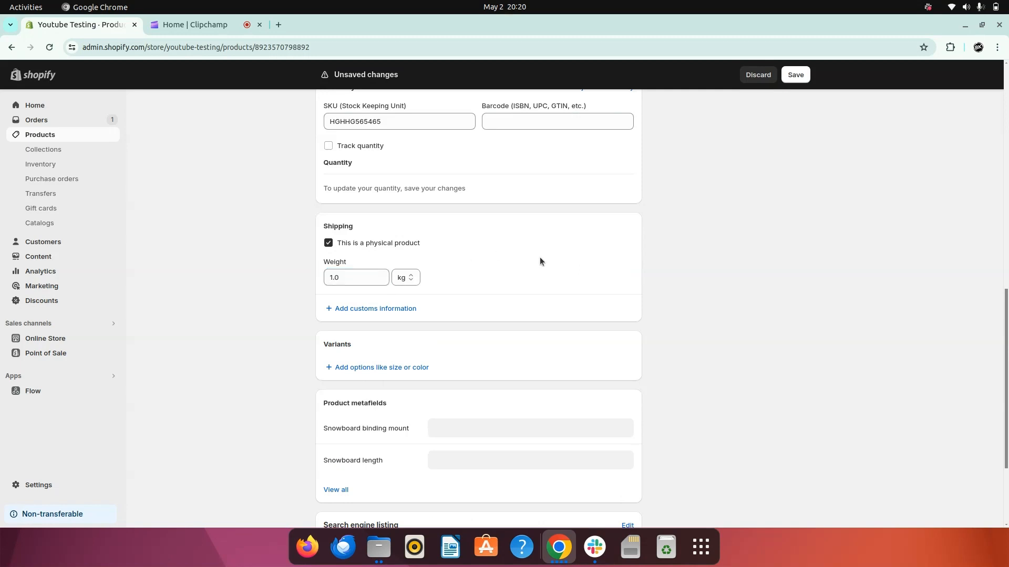
- Add customs information to the shipping details with India as the country of origin
left_click(375, 309)
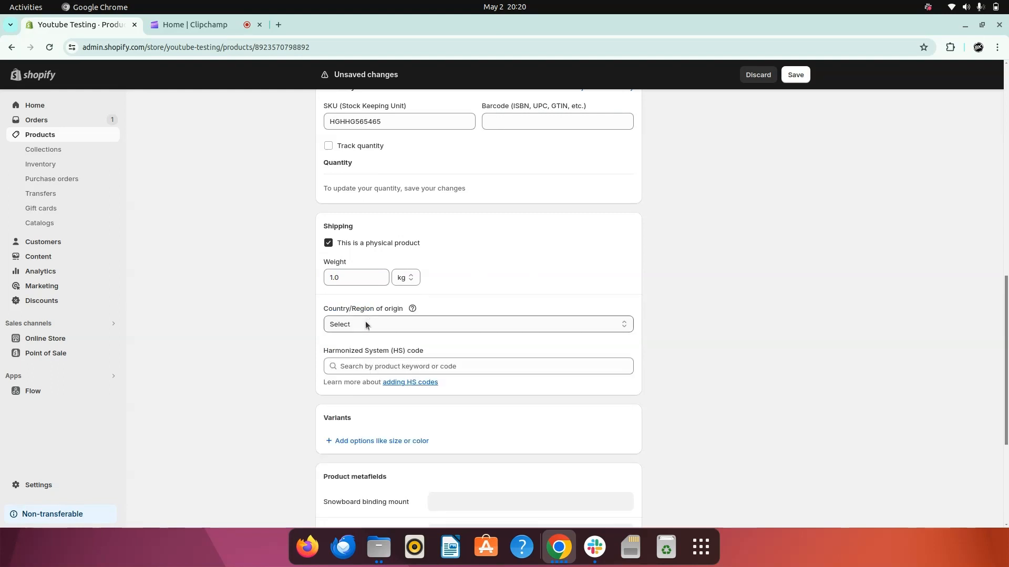
left_click(365, 322)
type("india")
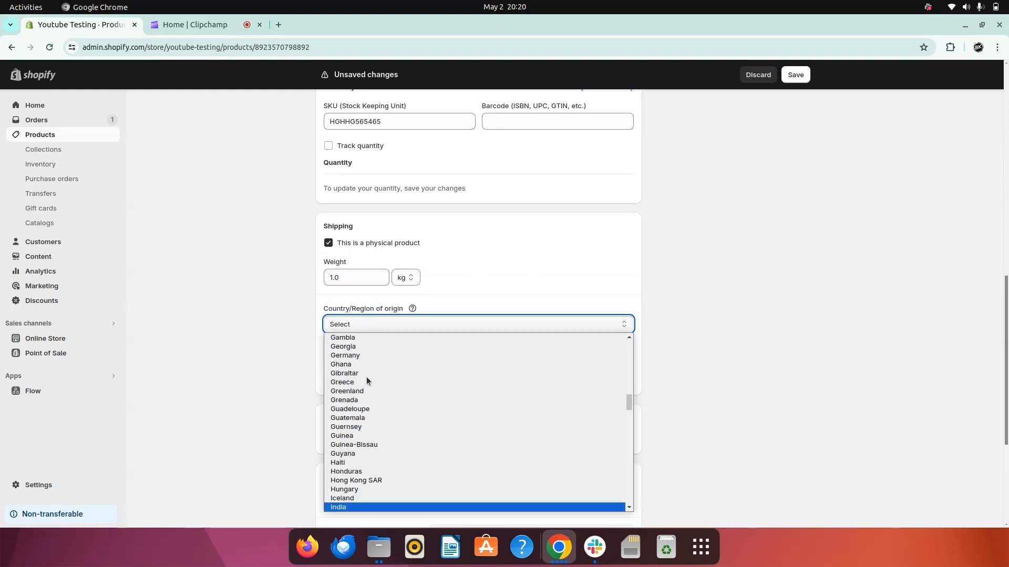
key("Return")
left_click(647, 390)
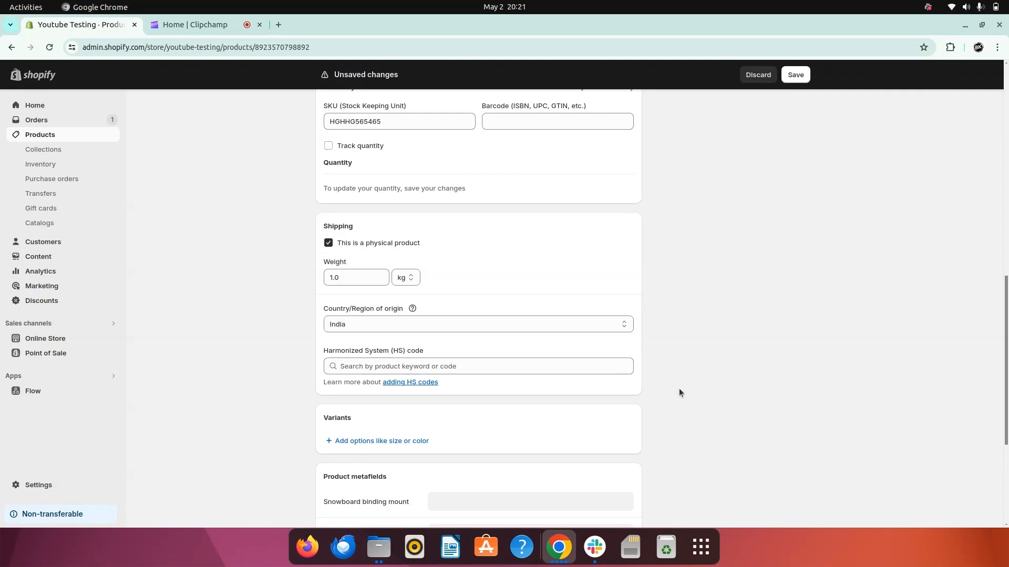
- Add a variant option named Size to the product
scroll(683, 392, "down", 2)
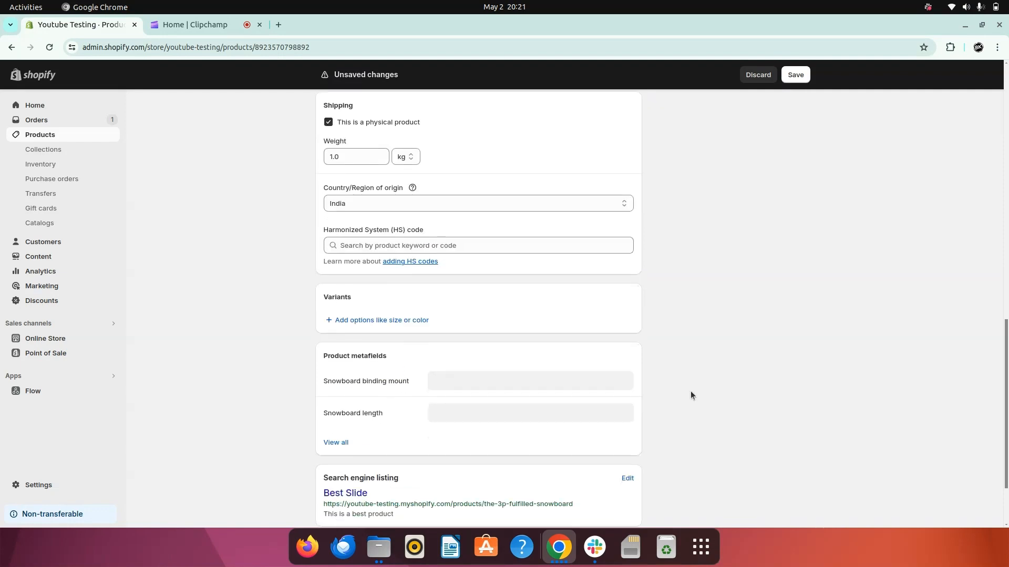
left_click(394, 322)
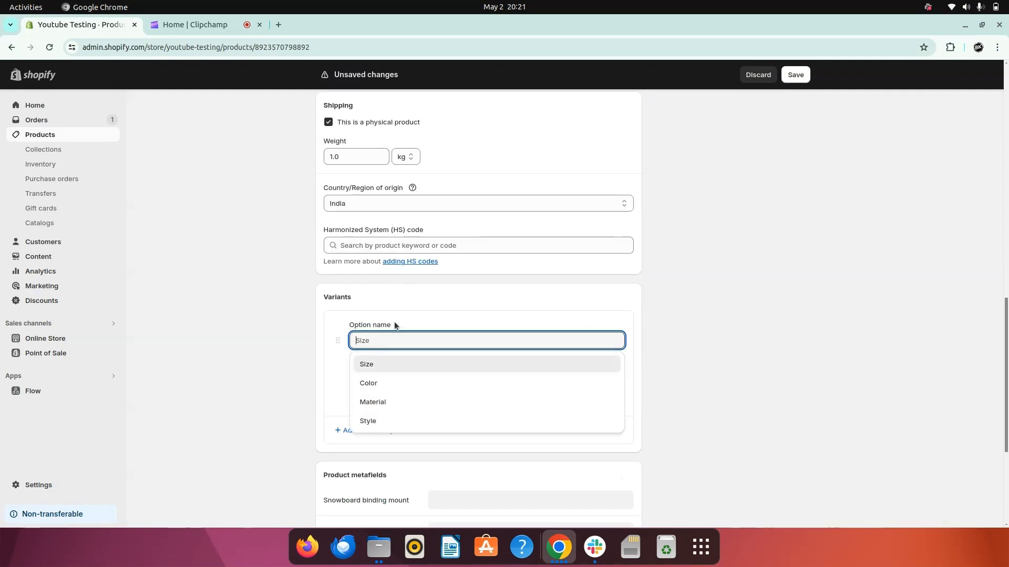
left_click(383, 373)
left_click(380, 370)
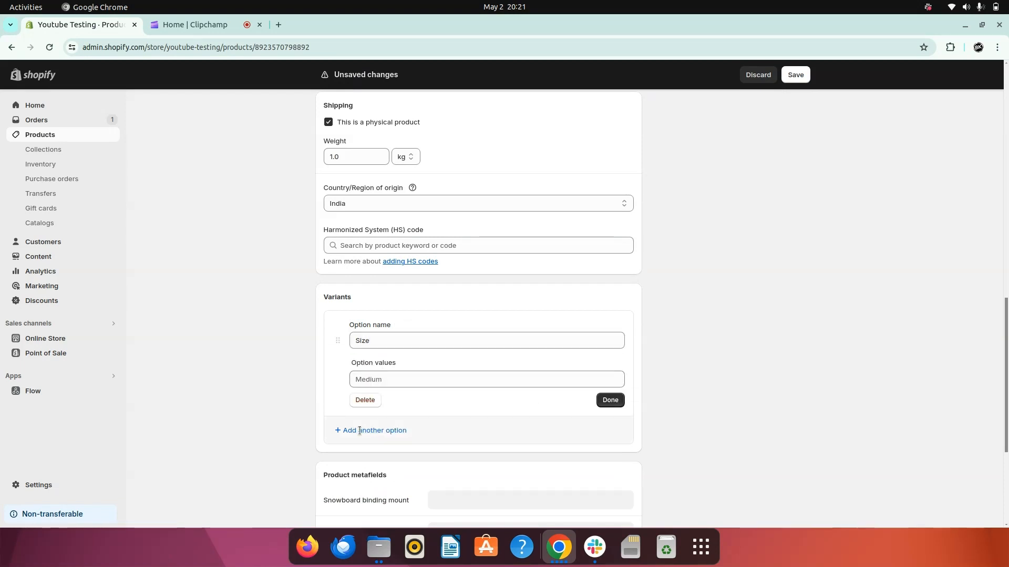
left_click(389, 429)
left_click(392, 370)
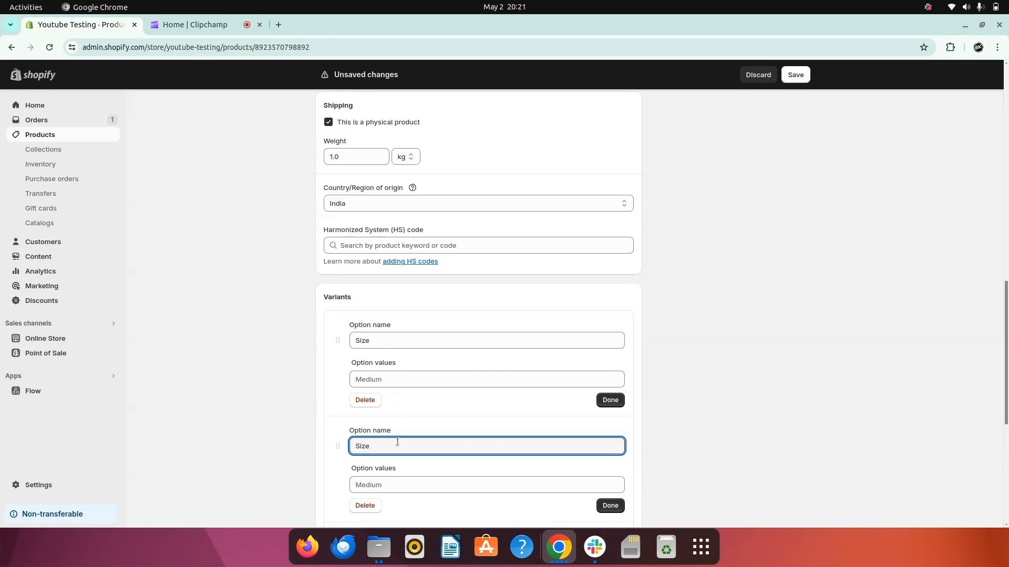
left_click(389, 484)
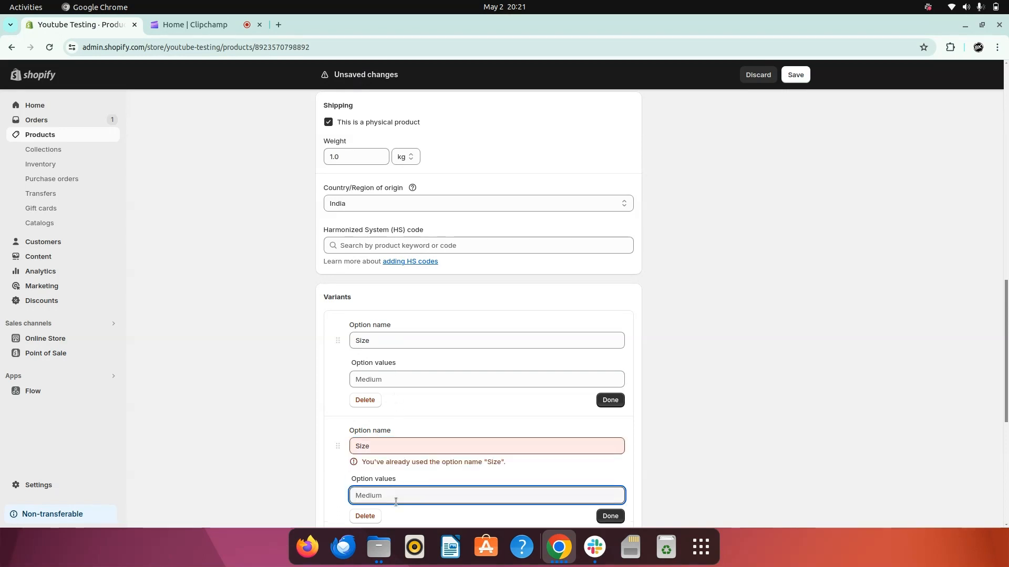
left_click(361, 518)
scroll(543, 424, "down", 2)
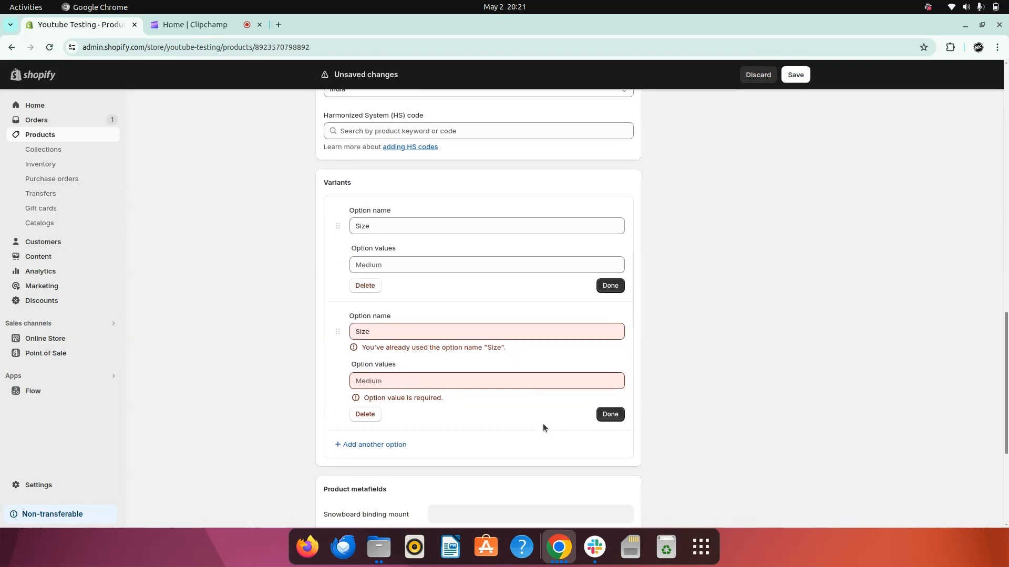
left_click(370, 414)
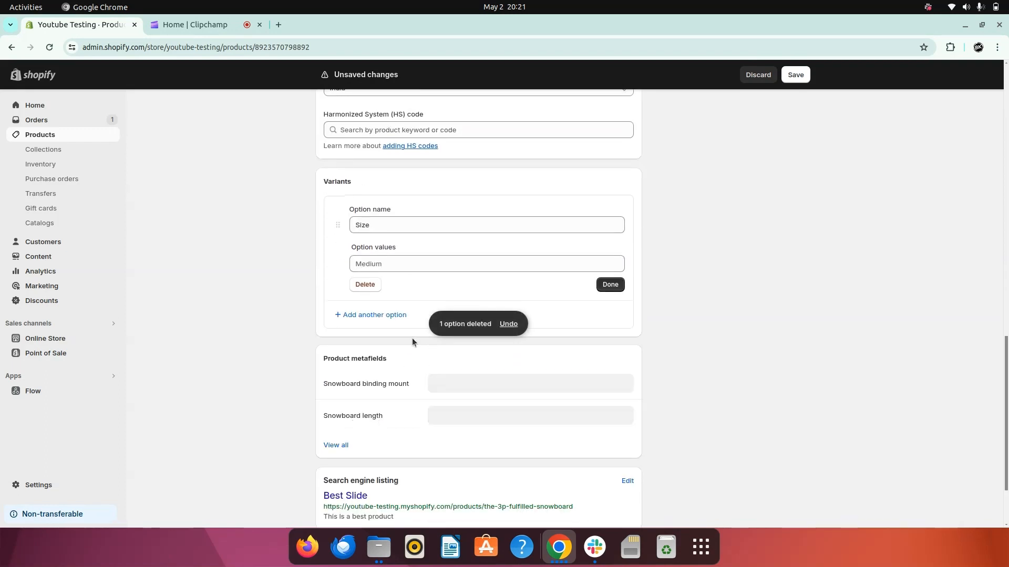
- Enter Medium and Large as the values of the Size option
left_click(385, 263)
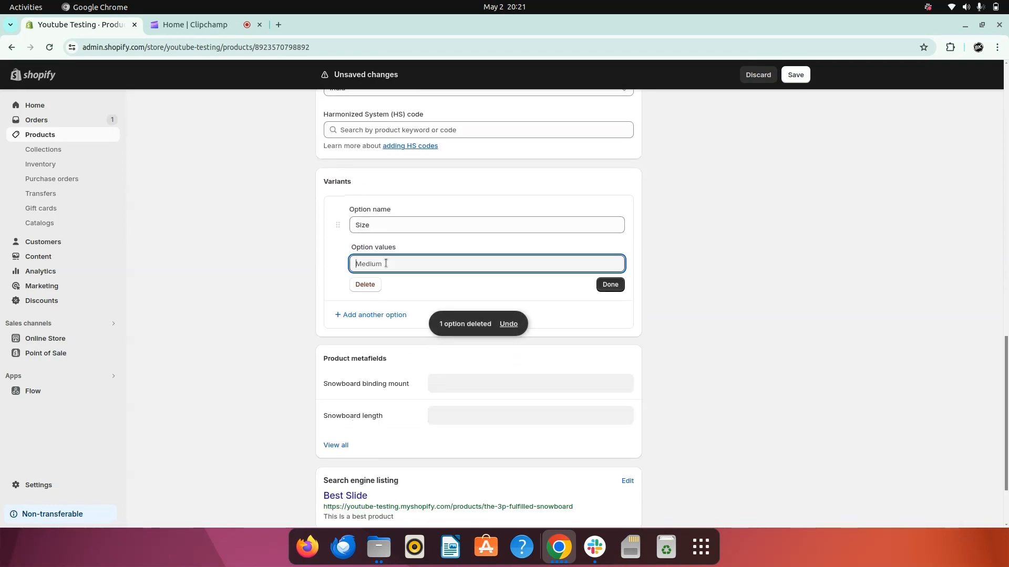
type("Me")
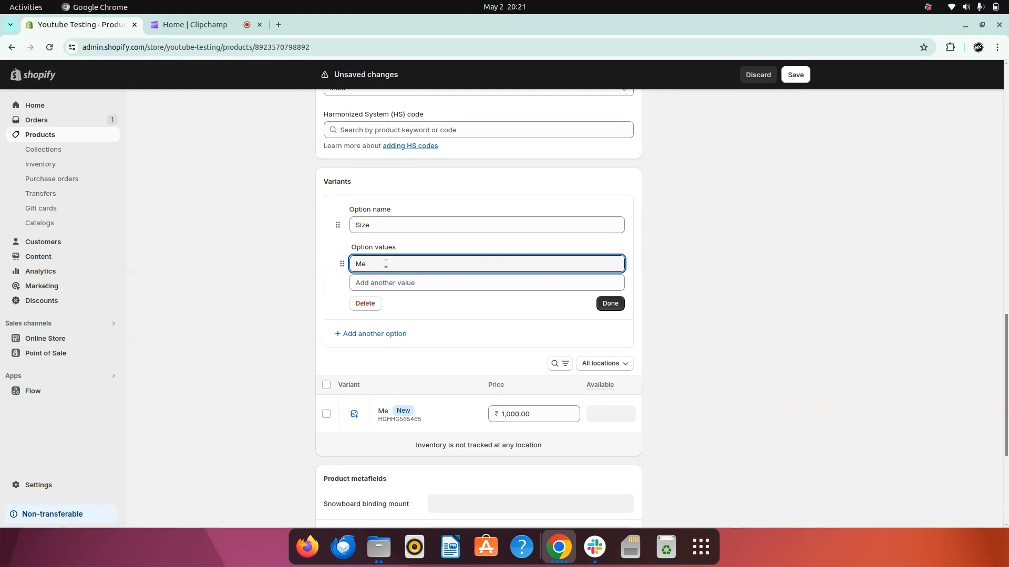
type("dium")
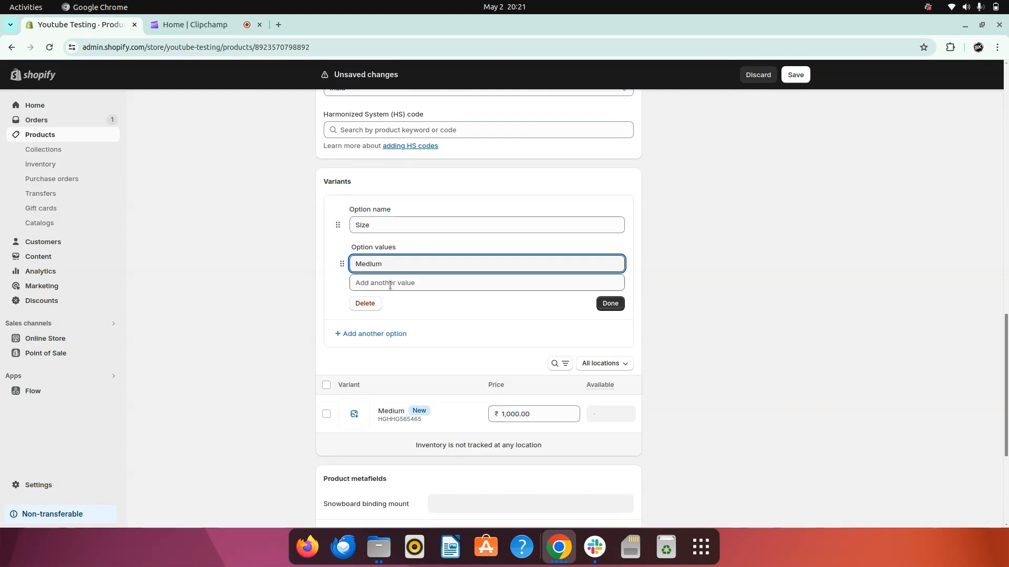
left_click(390, 283)
type("Large")
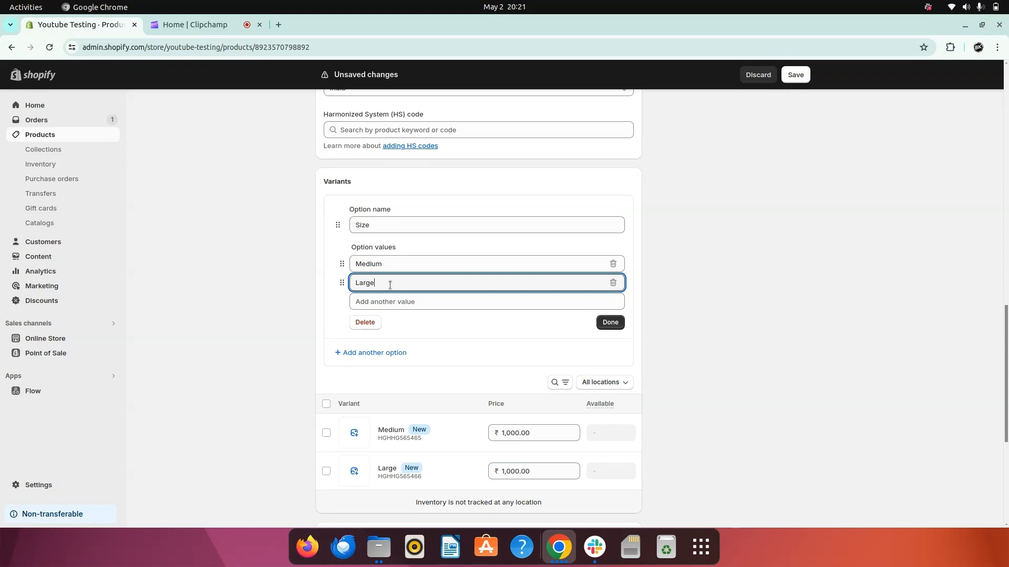
left_click(737, 279)
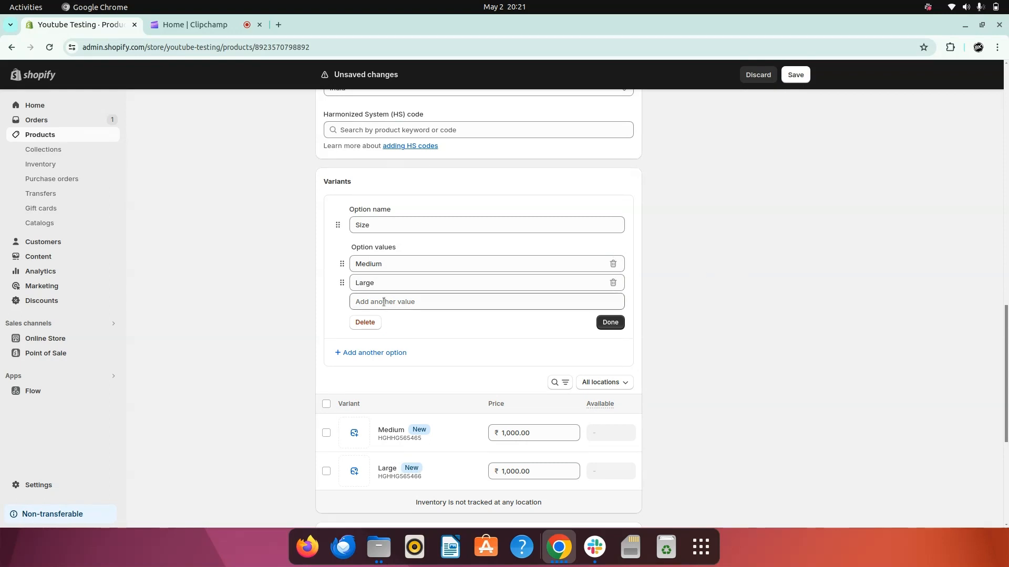
- Add a second variant option named Color with the values Red and Blue
left_click(376, 353)
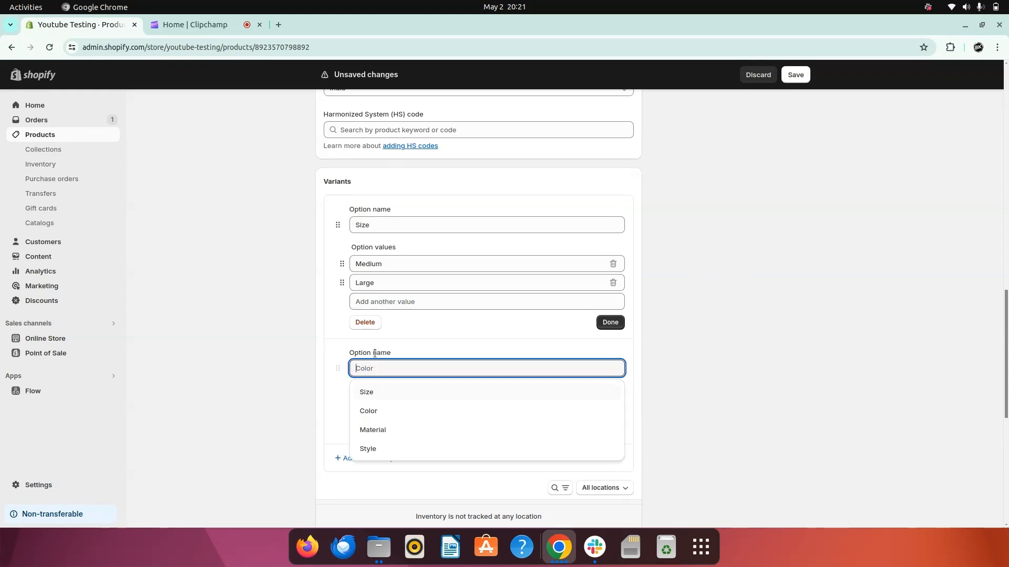
left_click(382, 411)
left_click(384, 407)
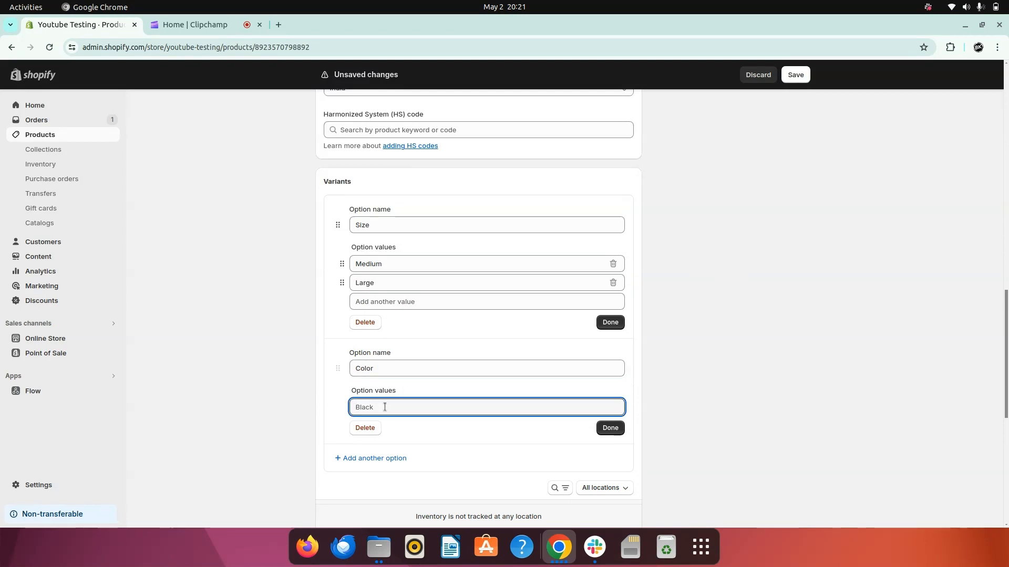
type("Red")
left_click(383, 423)
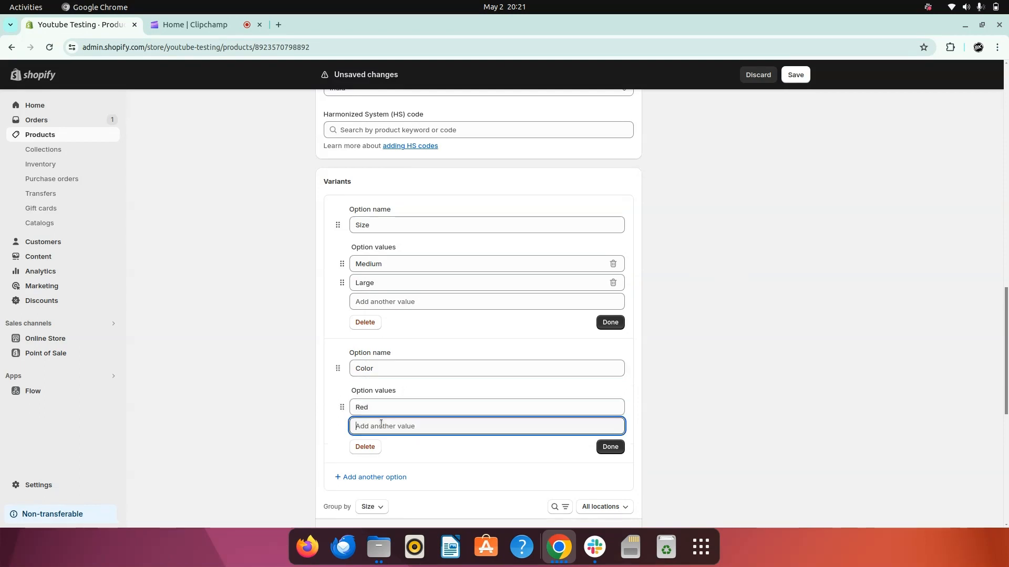
type("Blue")
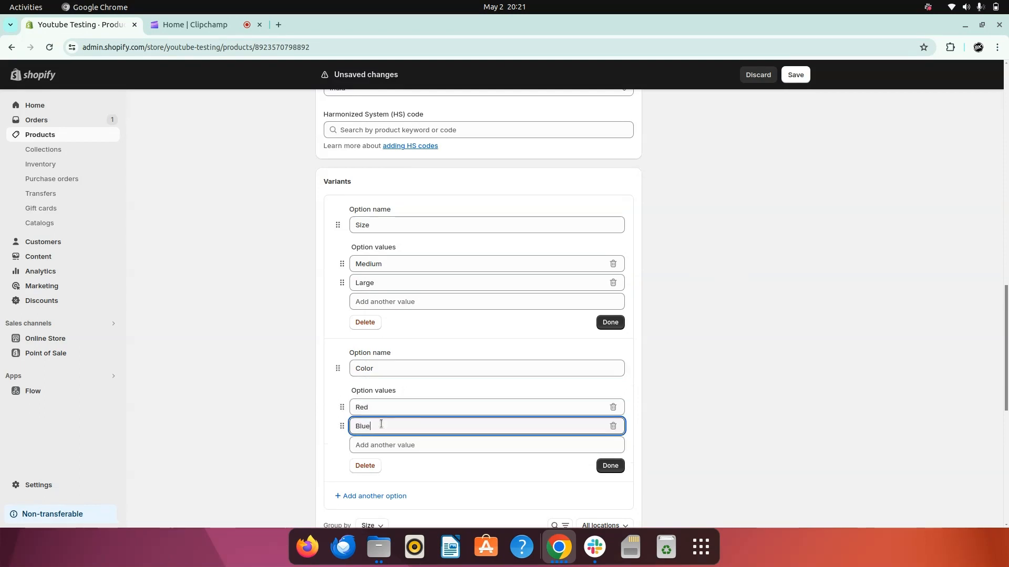
left_click(708, 414)
- Set the price of all Medium variants to ₹1200 and expand the Medium group
scroll(708, 414, "down", 5)
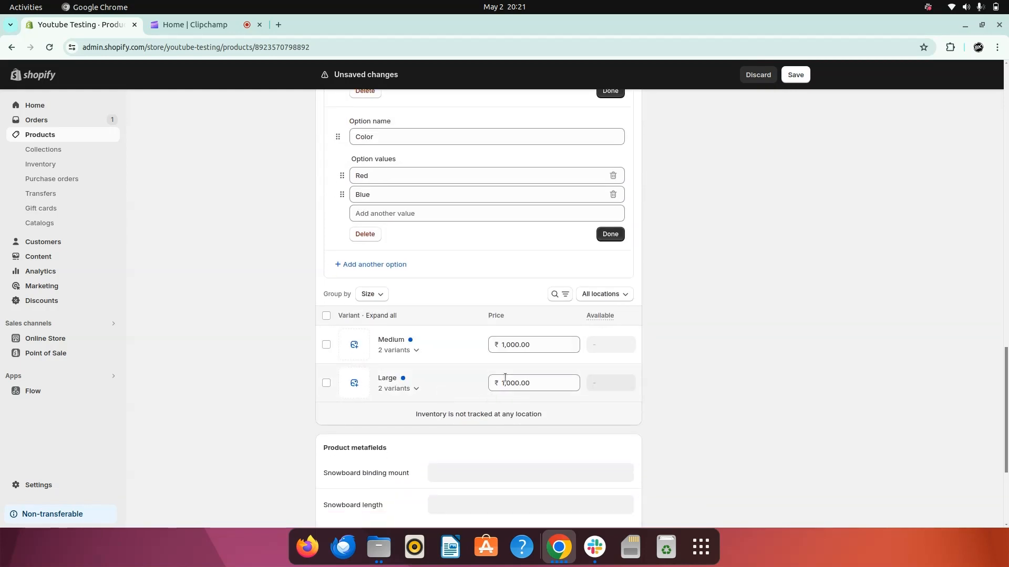
left_click(511, 345)
type("1200")
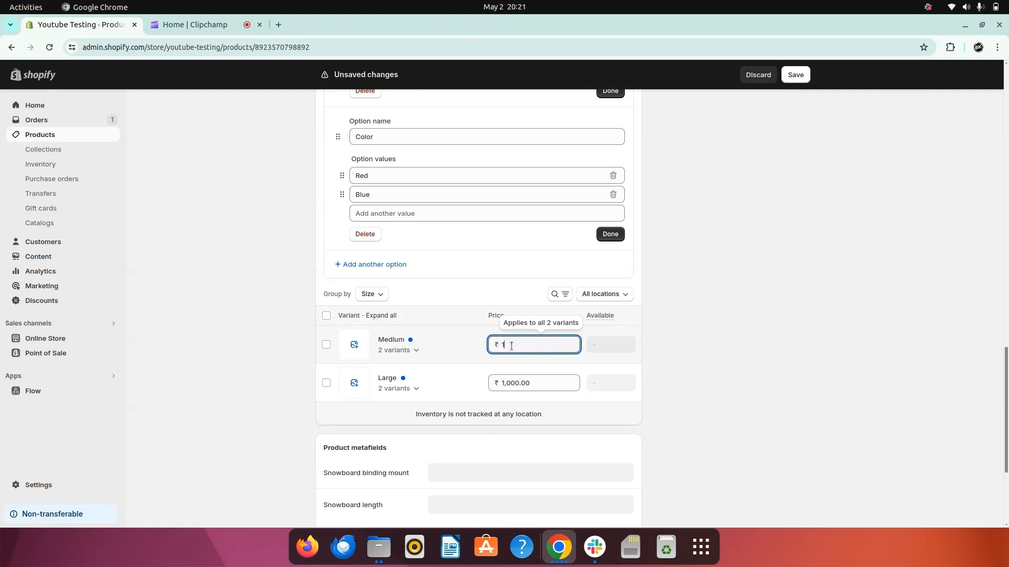
left_click(415, 350)
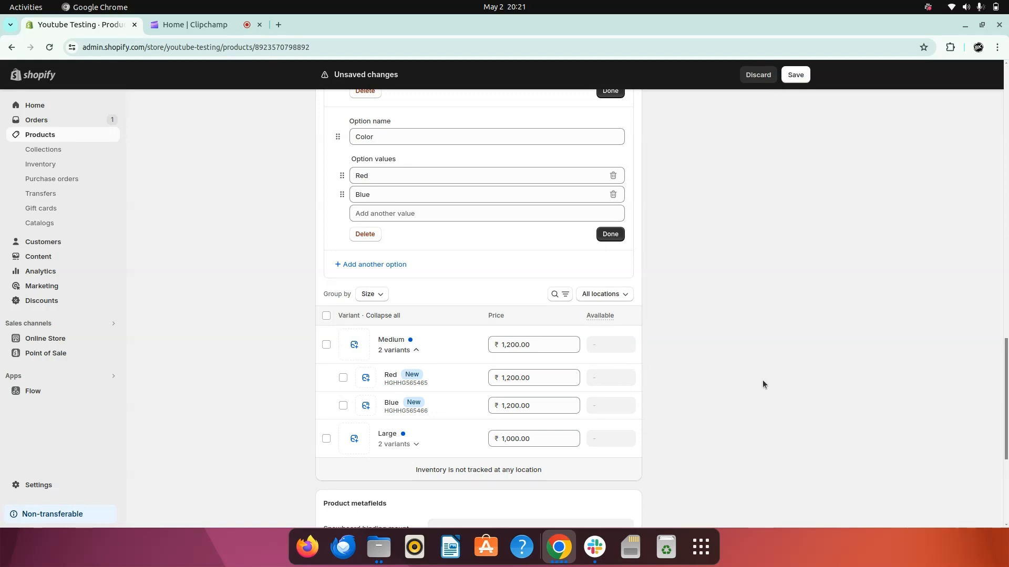
- Look through the category choices in the product organization section
scroll(651, 410, "down", 5)
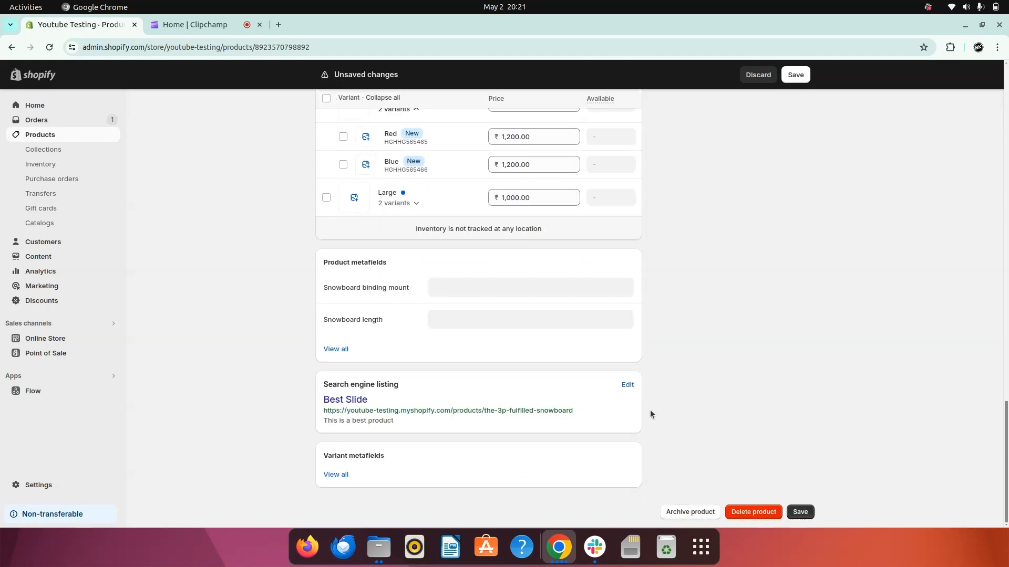
scroll(650, 410, "up", 10)
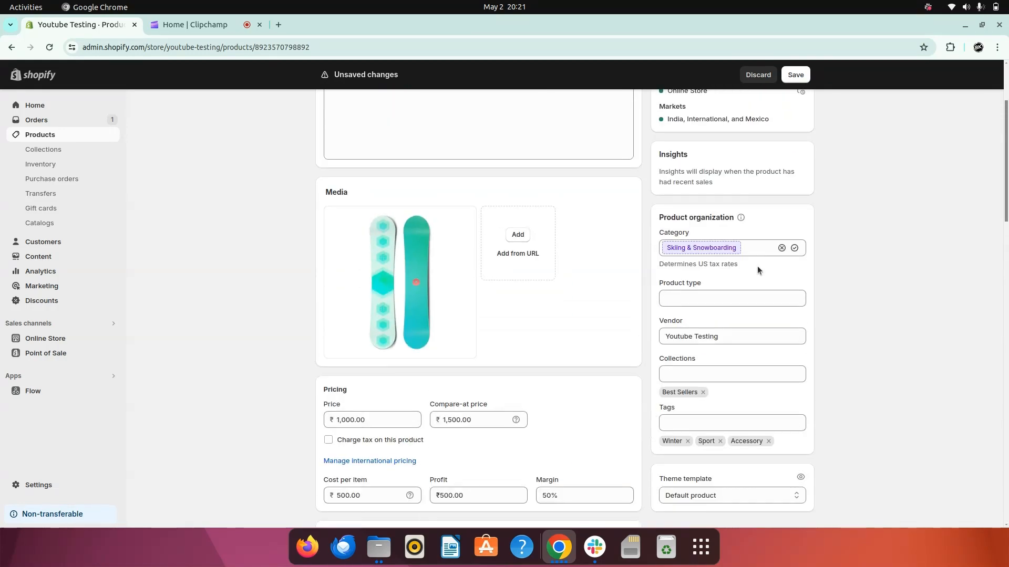
scroll(757, 266, "up", 2)
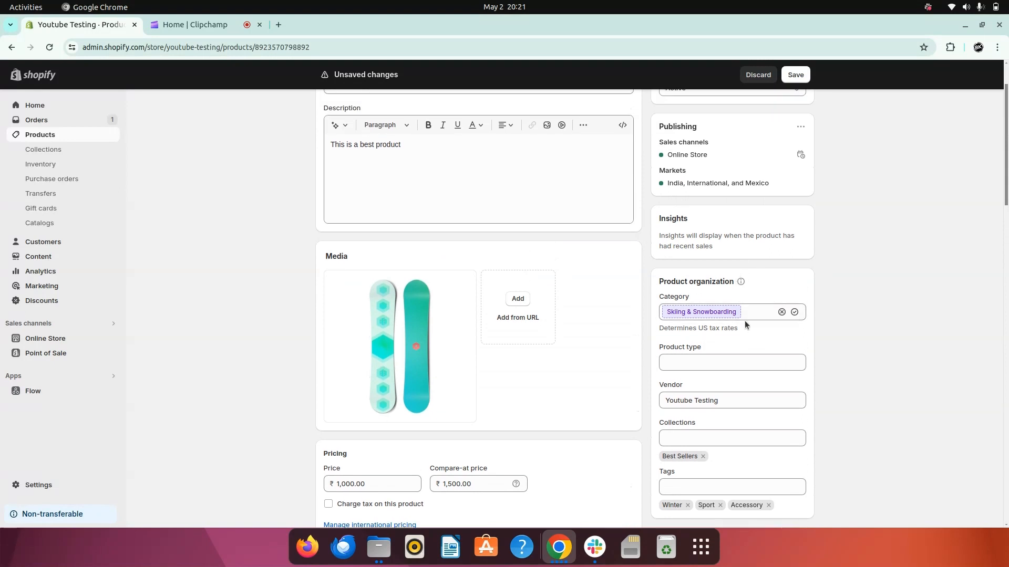
left_click(758, 314)
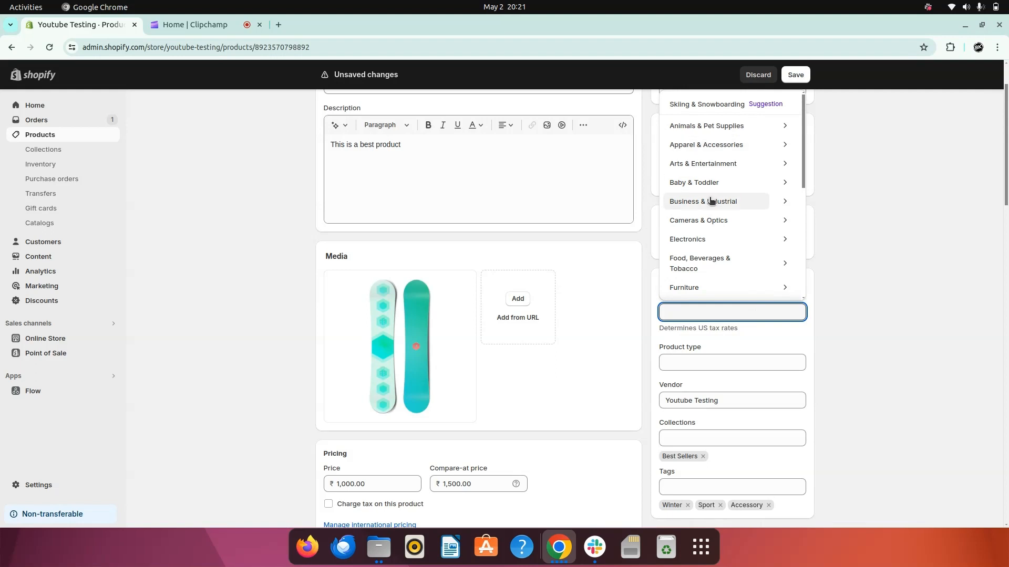
left_click(849, 263)
- Set the product type to snowboard
left_click(696, 356)
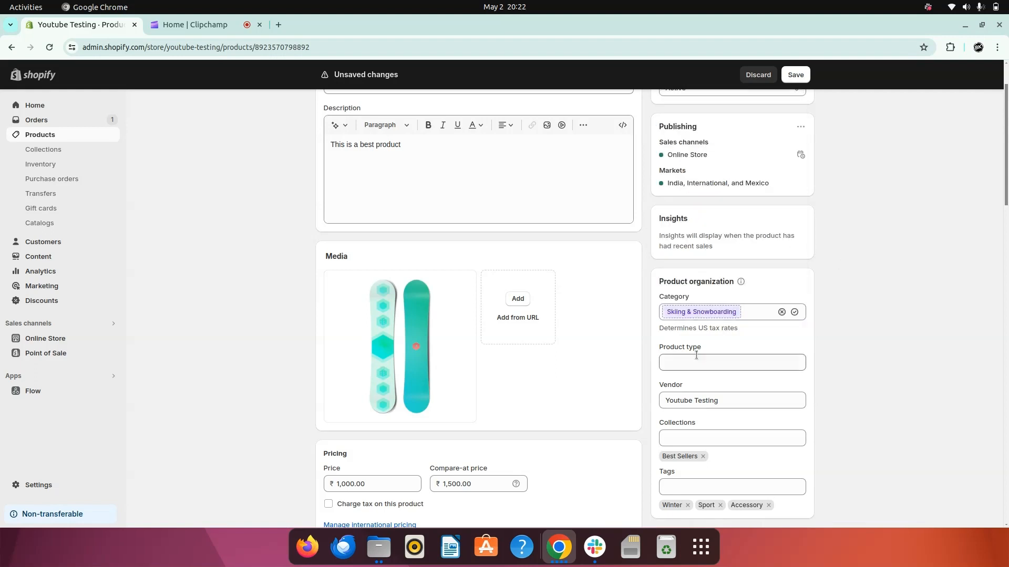
left_click(692, 383)
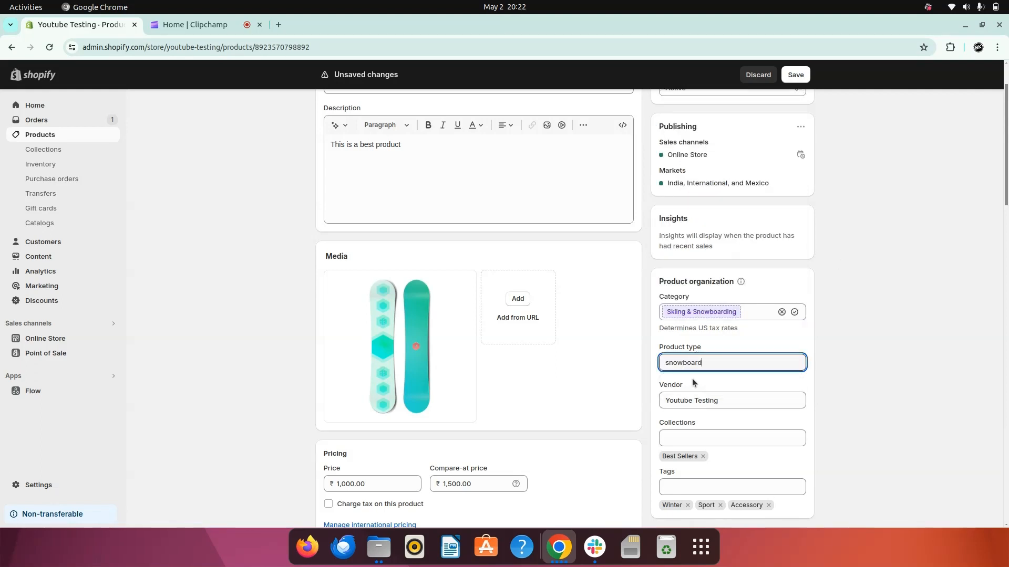
key("ctrl+a")
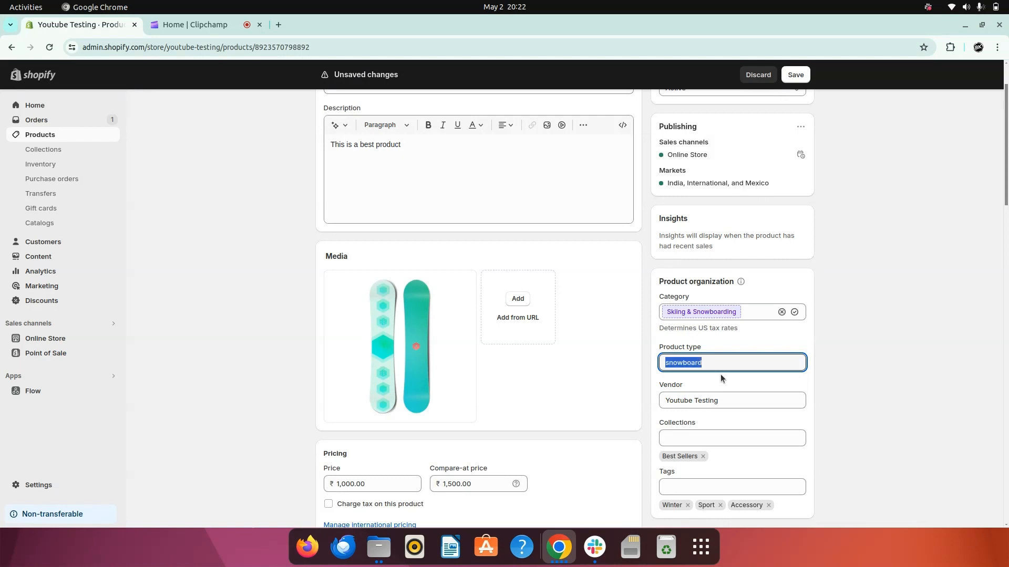
key("BackSpace")
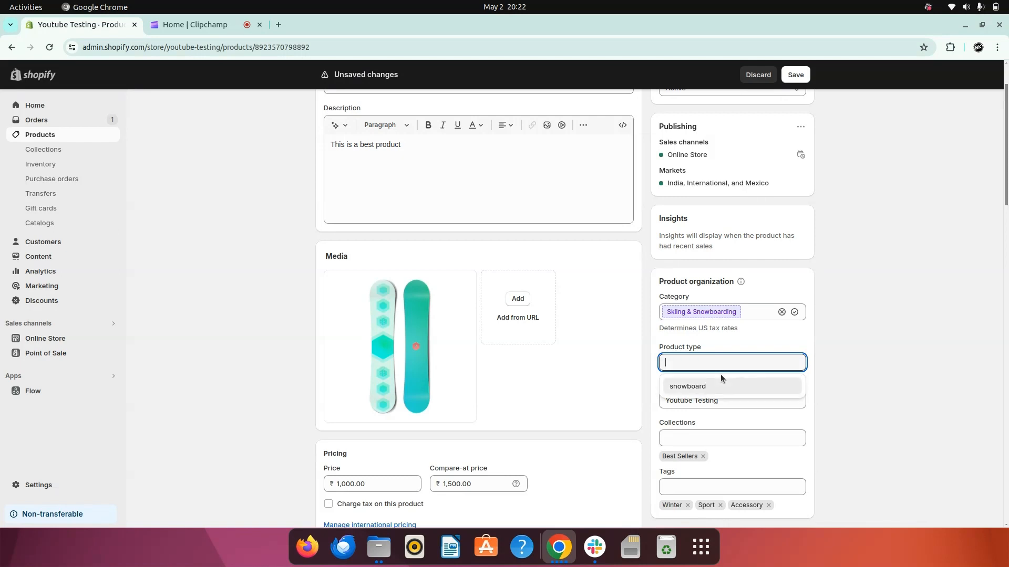
left_click(717, 386)
left_click(737, 399)
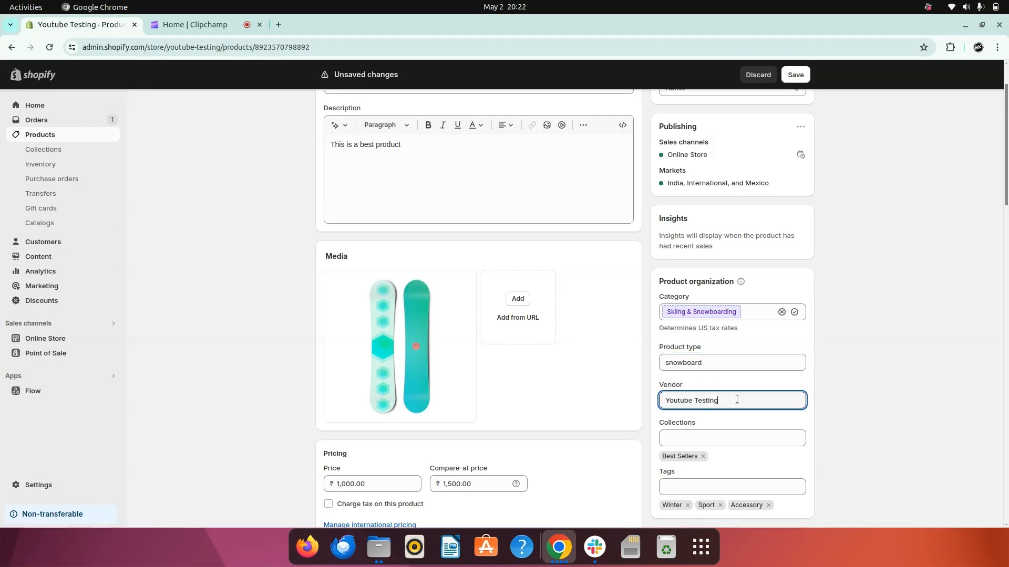
left_click(884, 381)
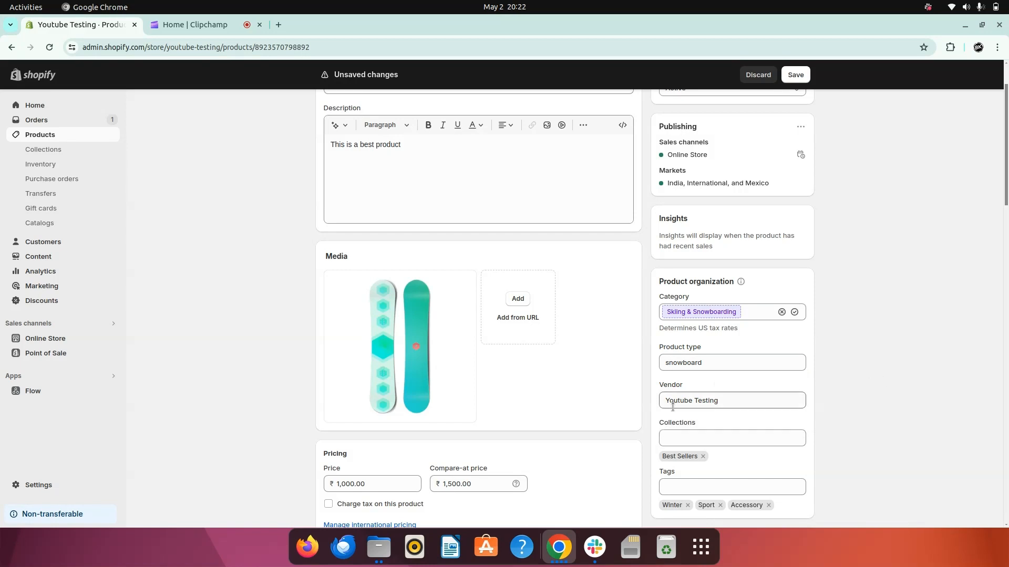
- Add the product to the Home page collection
left_click(710, 438)
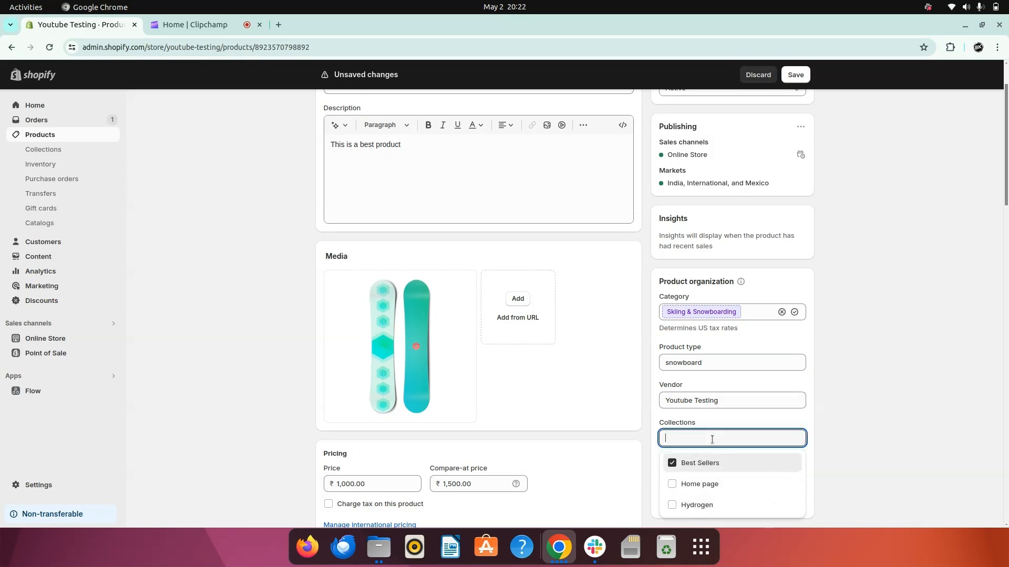
left_click(706, 486)
left_click(840, 376)
- Check the available product tags and save the product's changes
scroll(840, 375, "down", 2)
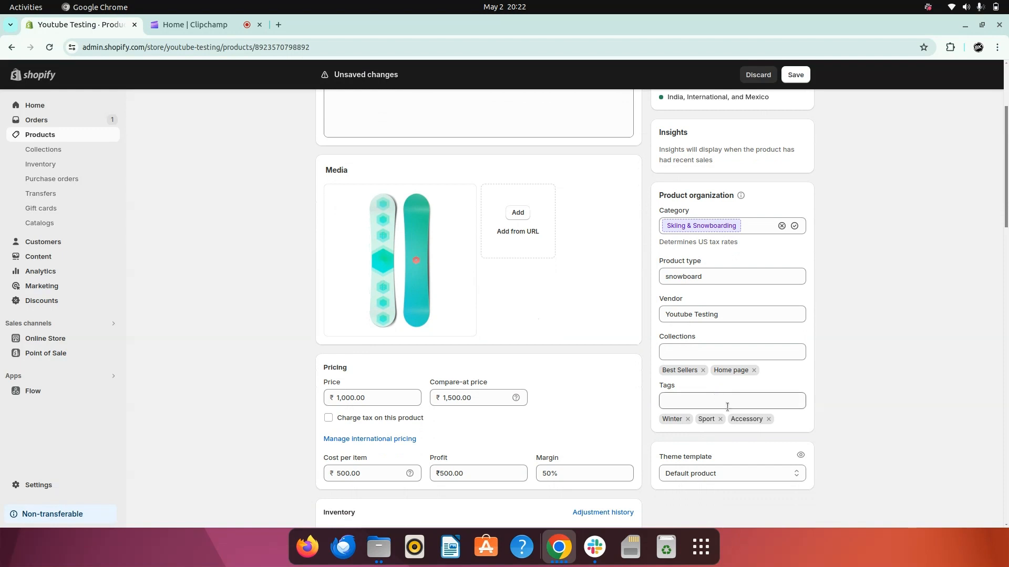
left_click(740, 405)
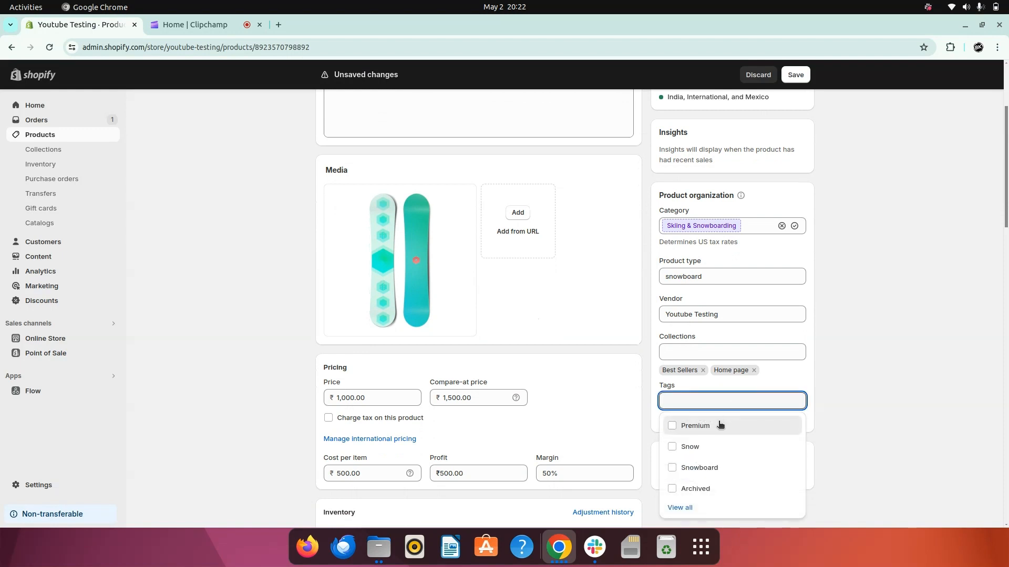
left_click(835, 384)
scroll(877, 307, "up", 4)
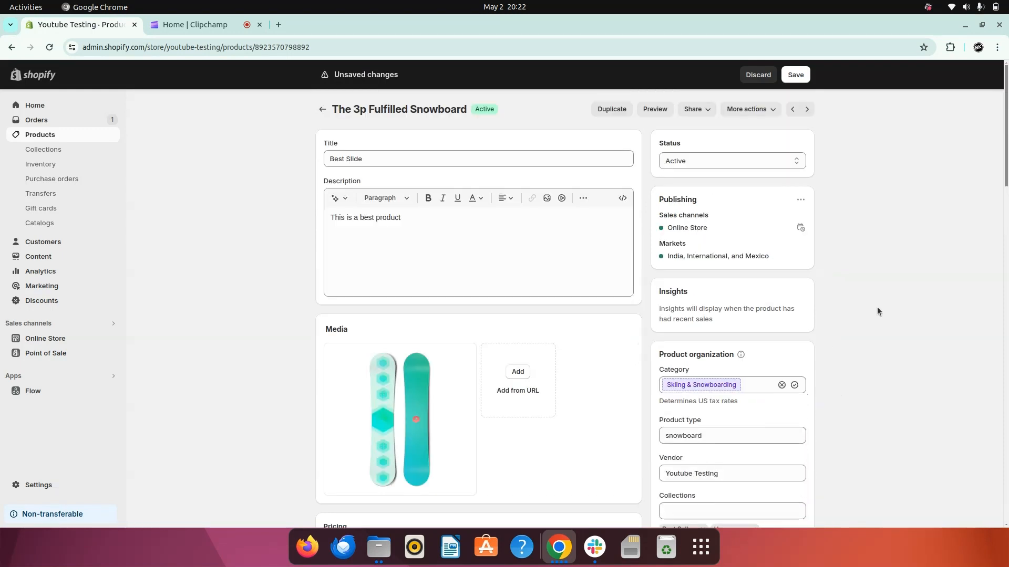
left_click(799, 77)
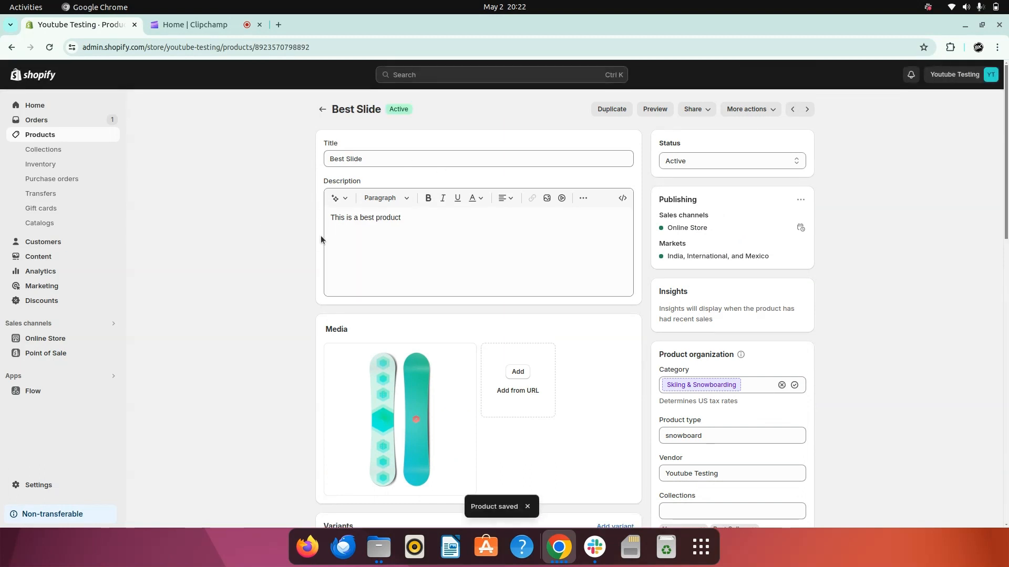
- Preview the product in the store and try its size and color variants, ending on Medium and Blue
left_click(655, 114)
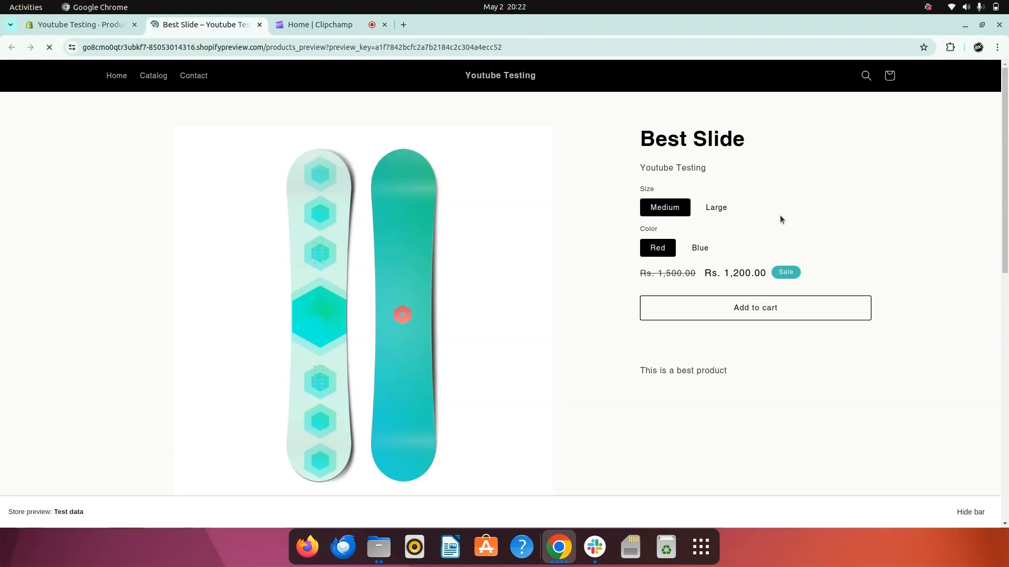
left_click(716, 208)
left_click(669, 214)
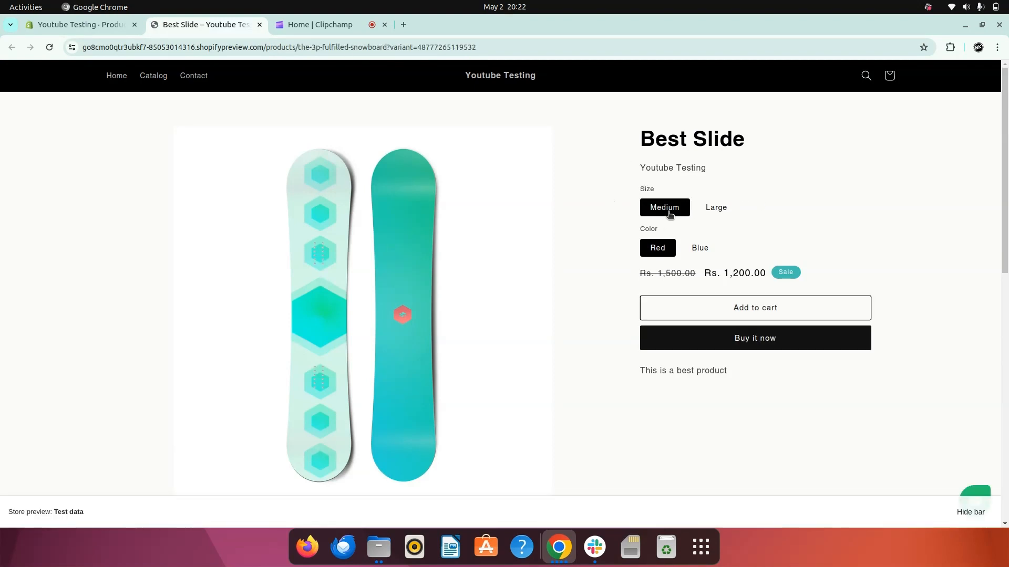
left_click(693, 253)
left_click(656, 253)
left_click(685, 251)
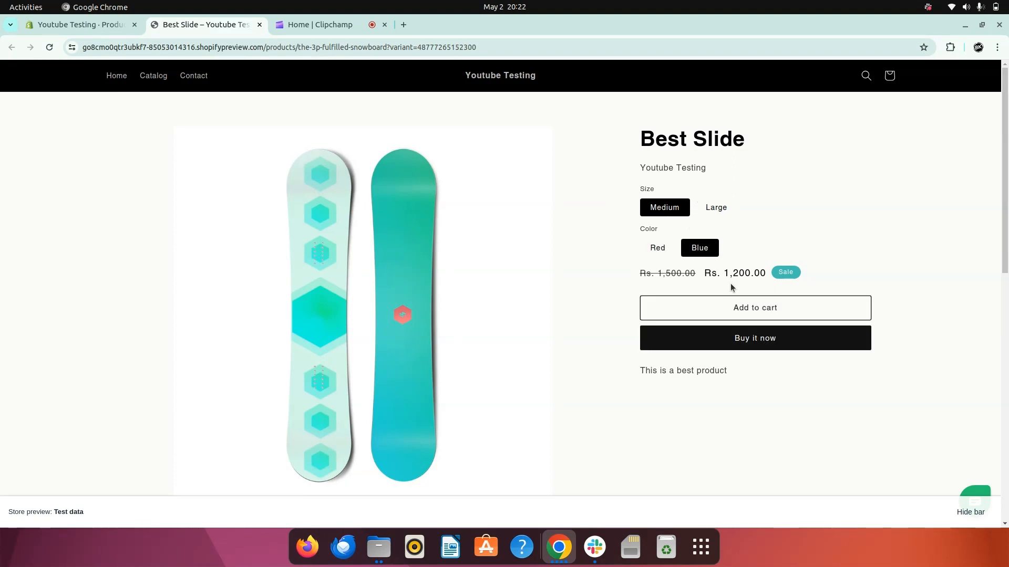
- Compare the Large and Medium prices for the Blue color, finish on Medium, and look over the preview page
left_click(707, 211)
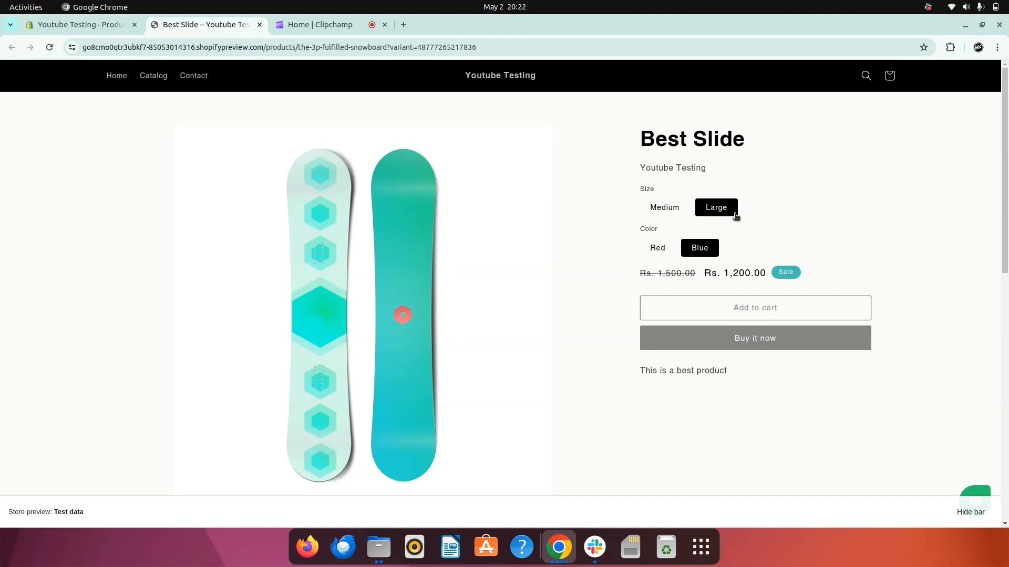
left_click(655, 207)
left_click(702, 204)
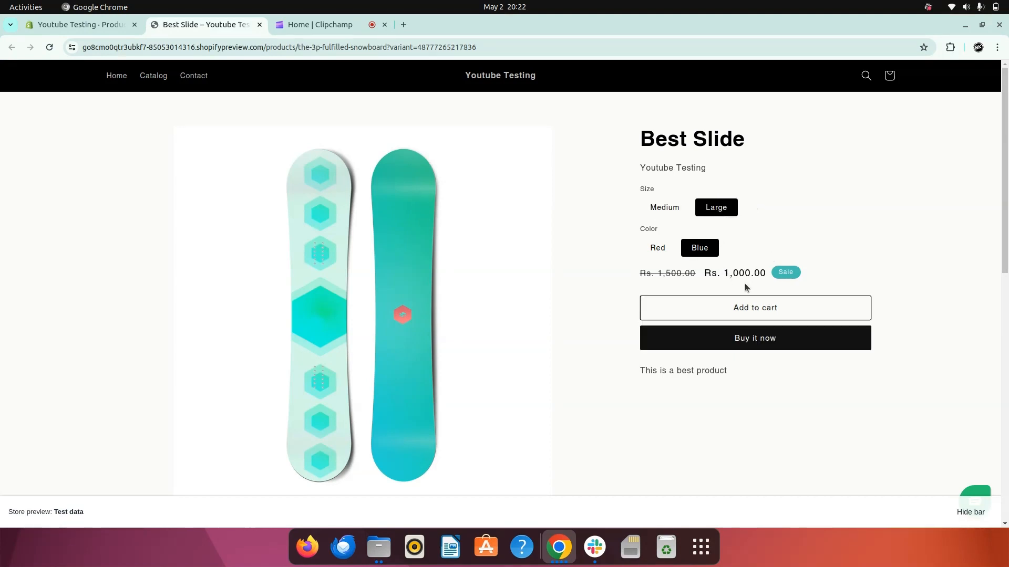
left_click(653, 209)
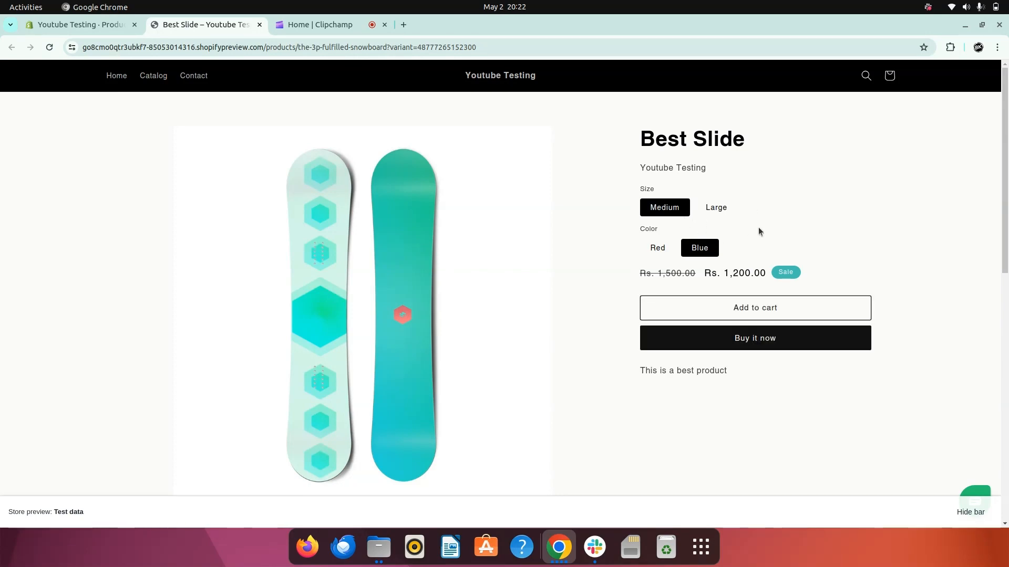
scroll(758, 230, "down", 2)
scroll(758, 230, "up", 2)
scroll(758, 227, "down", 2)
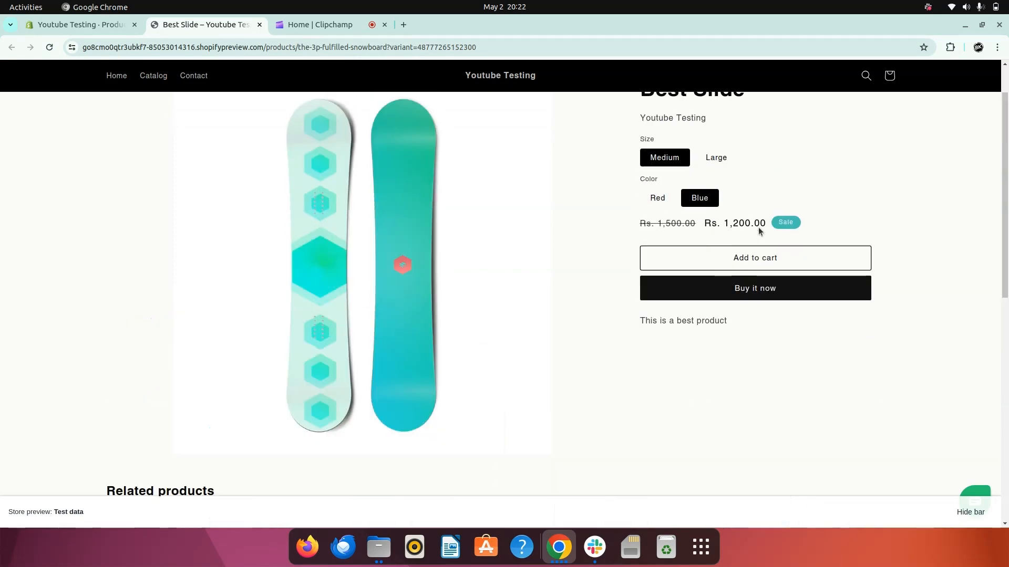
scroll(758, 221, "up", 2)
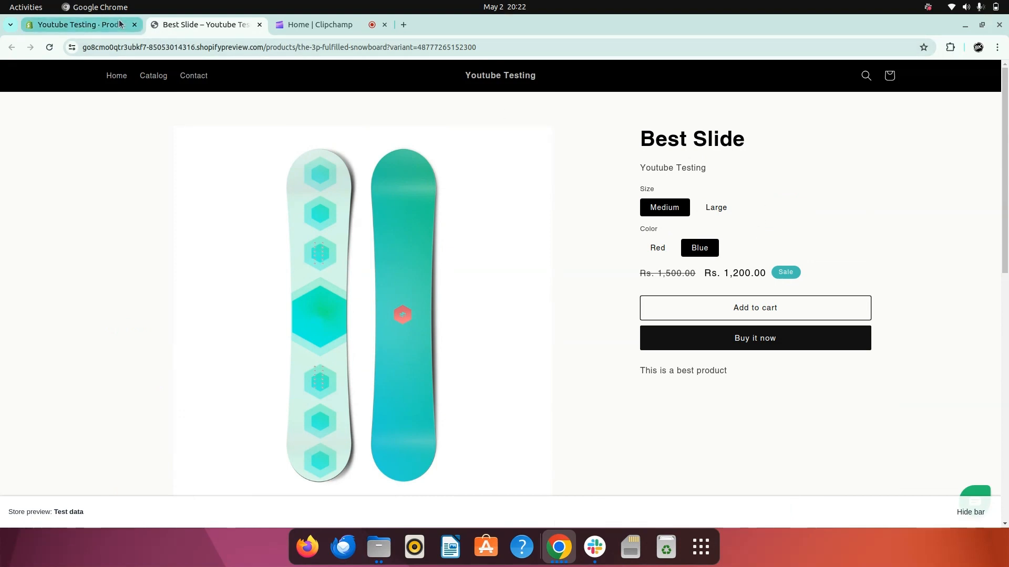